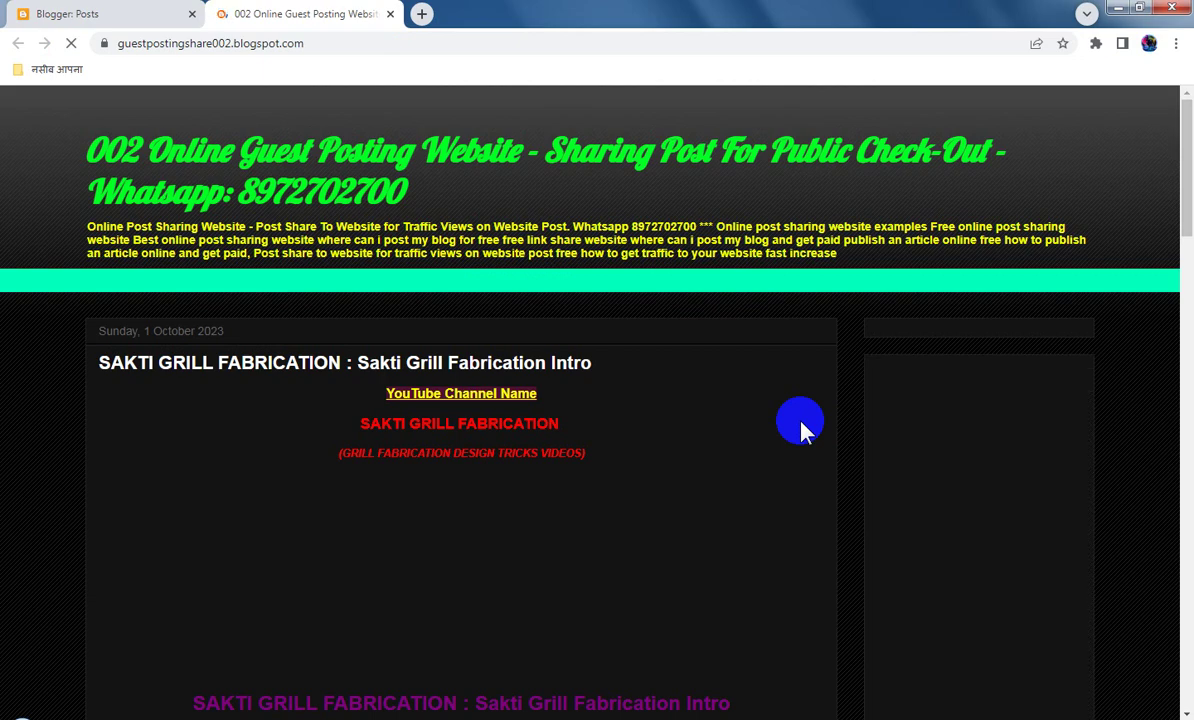
Look through the live blog's home page down to the footer, examining the ad blocks and sidebar gadgets.
scroll(801, 422, "down", 8)
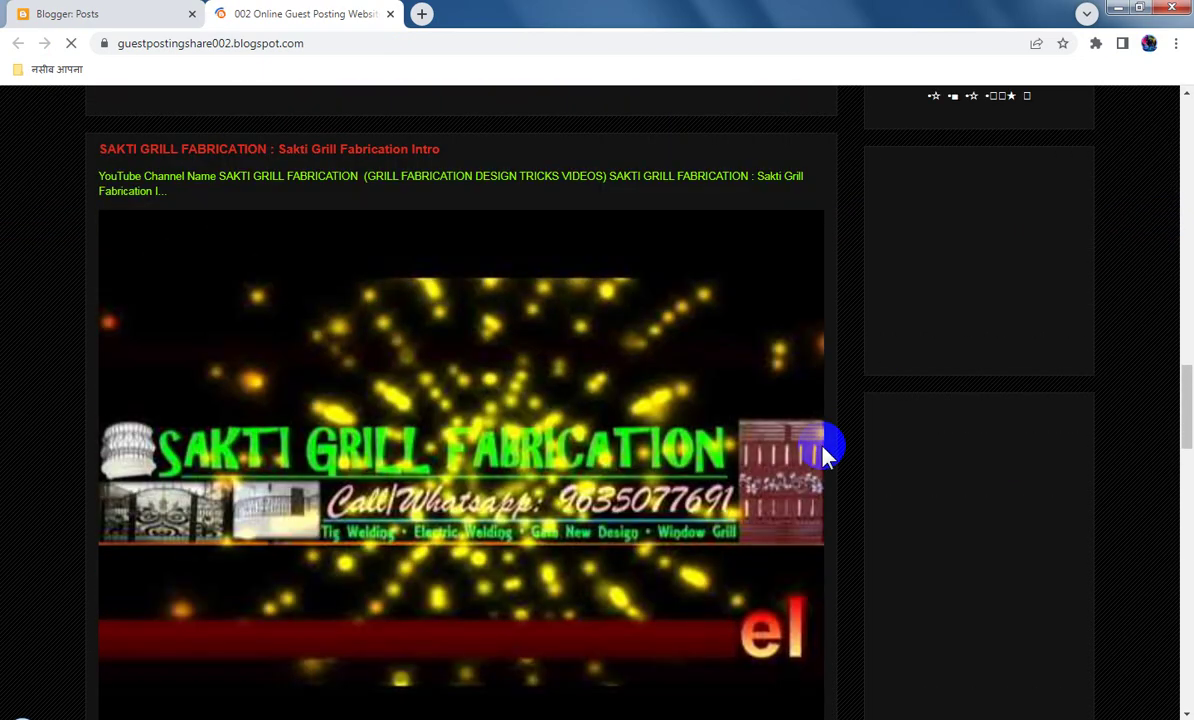
scroll(822, 452, "up", 10)
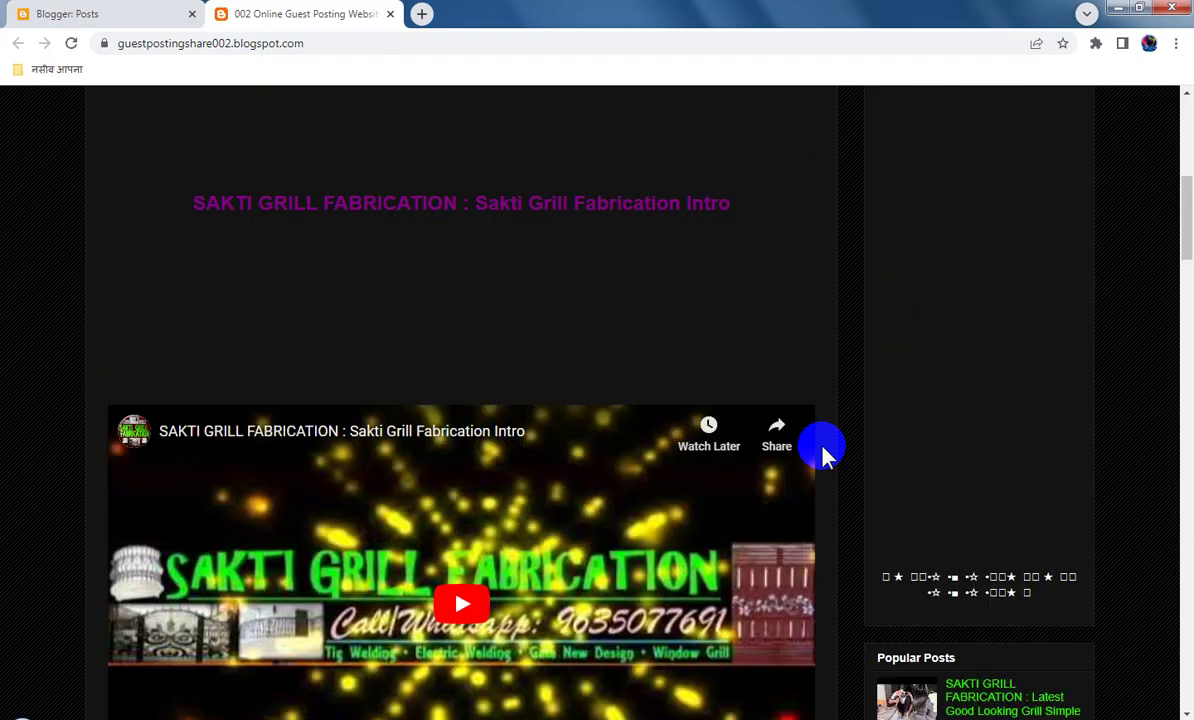
scroll(822, 452, "up", 3)
scroll(822, 452, "down", 6)
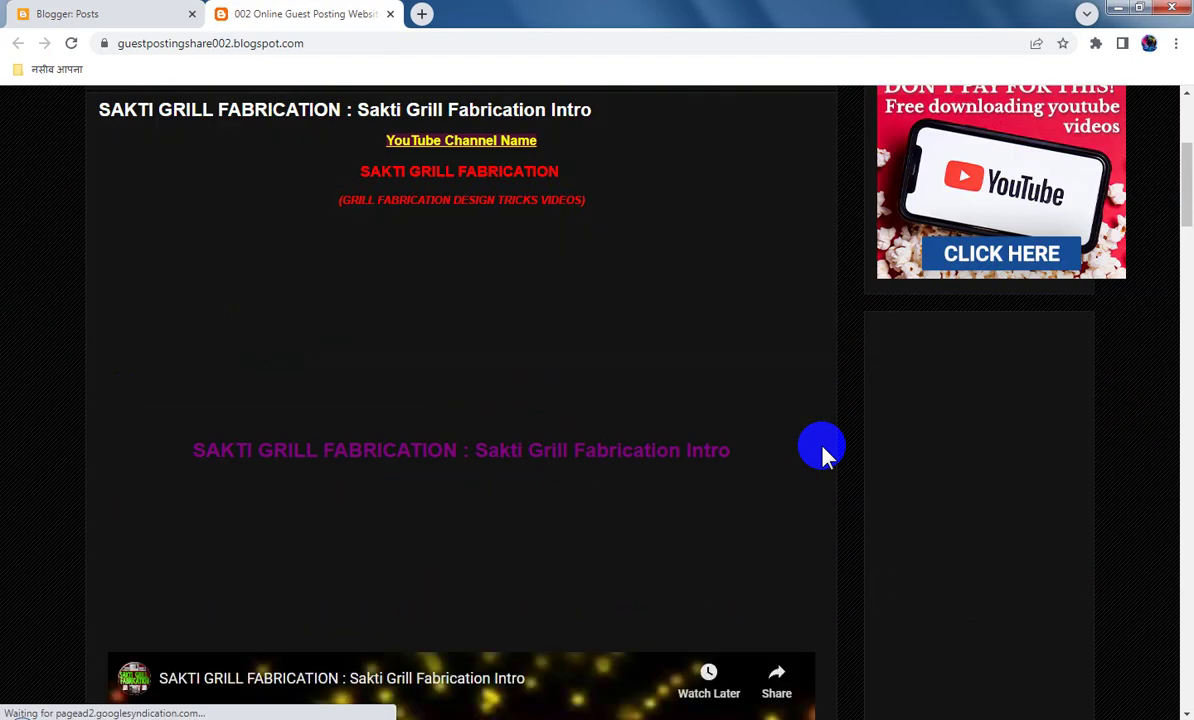
scroll(822, 452, "down", 10)
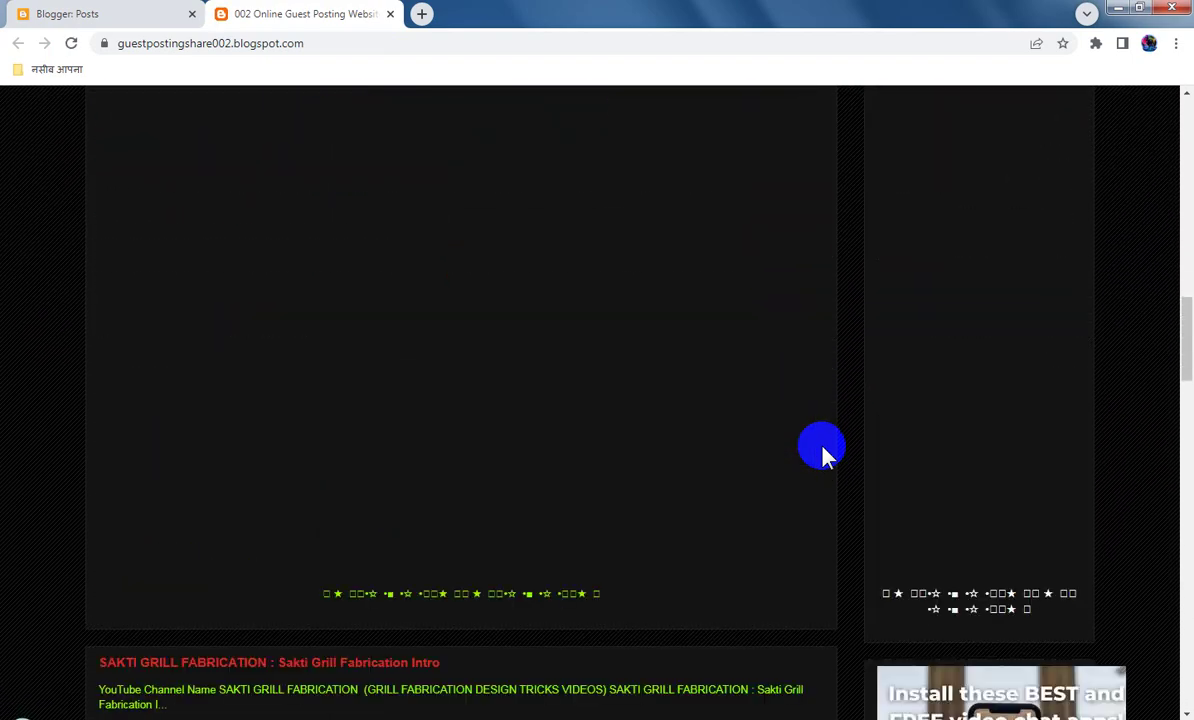
scroll(822, 452, "down", 8)
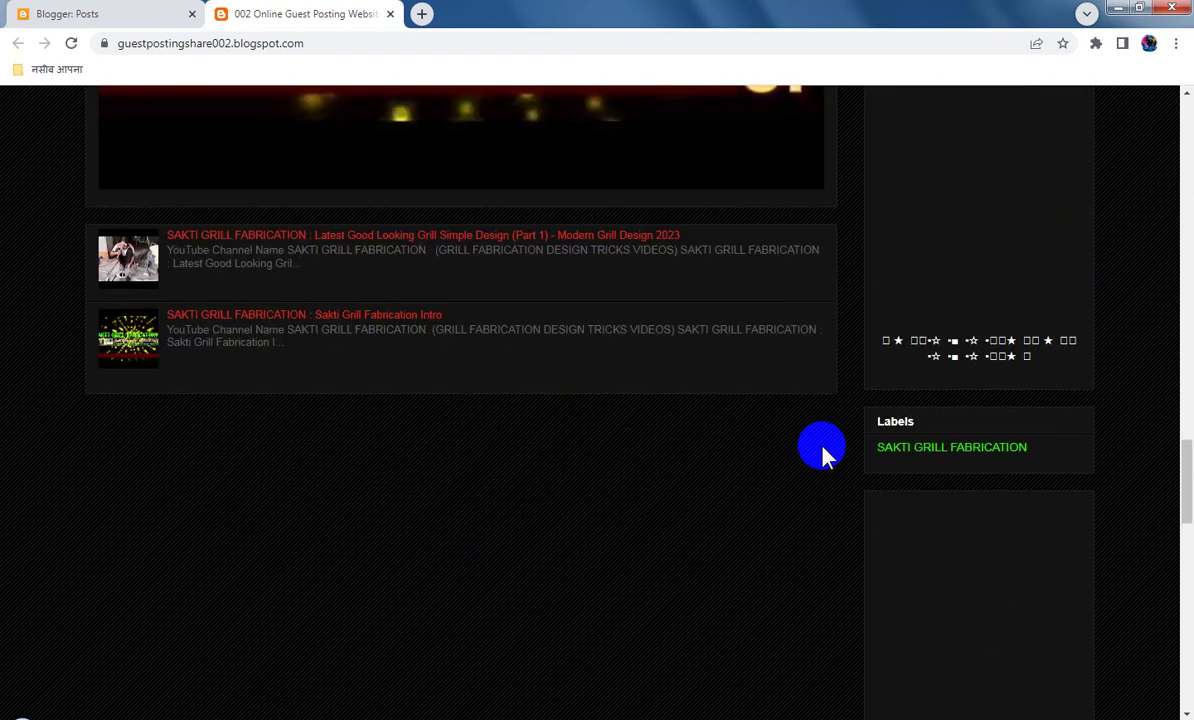
scroll(822, 452, "down", 8)
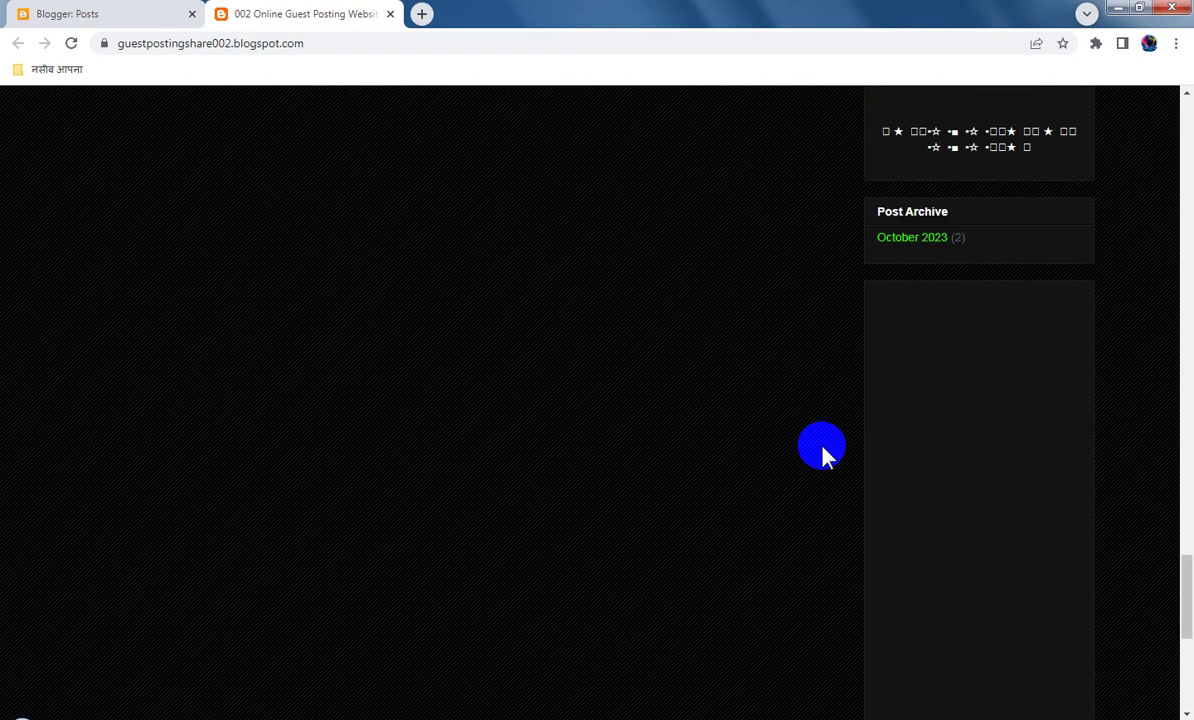
scroll(822, 452, "down", 2)
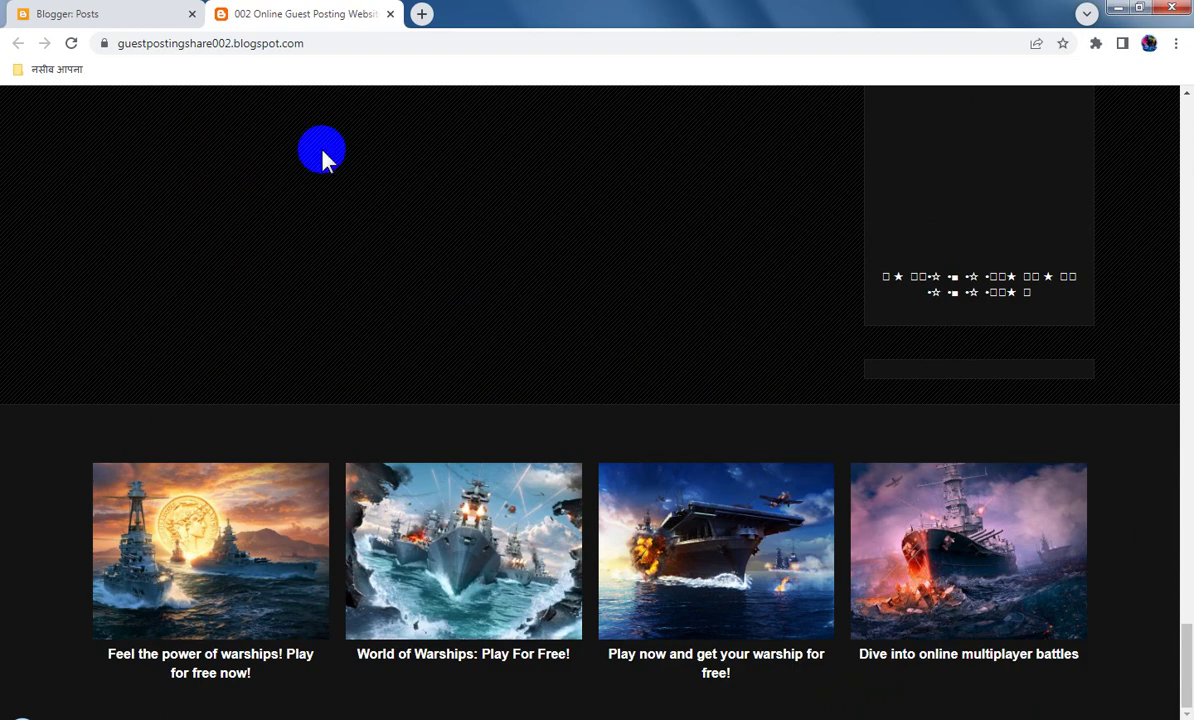
Remove the HTML/JavaScript ad gadget from the Footer section of the blog's layout.
left_click(115, 13)
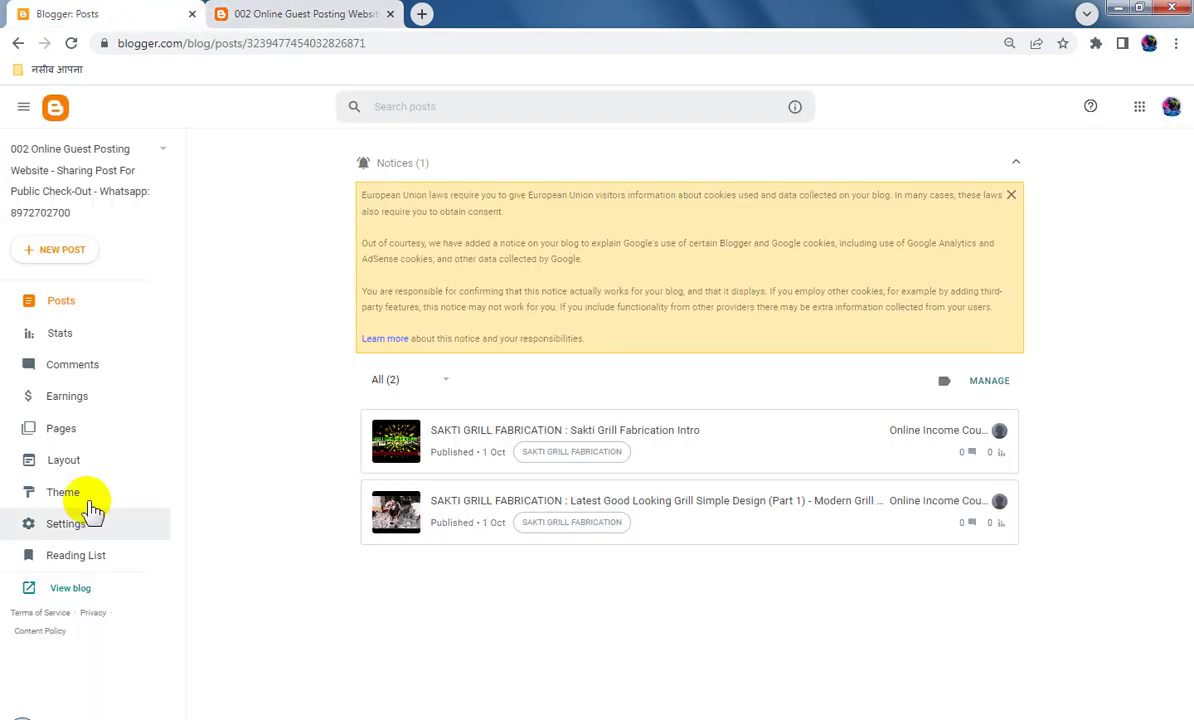
left_click(78, 460)
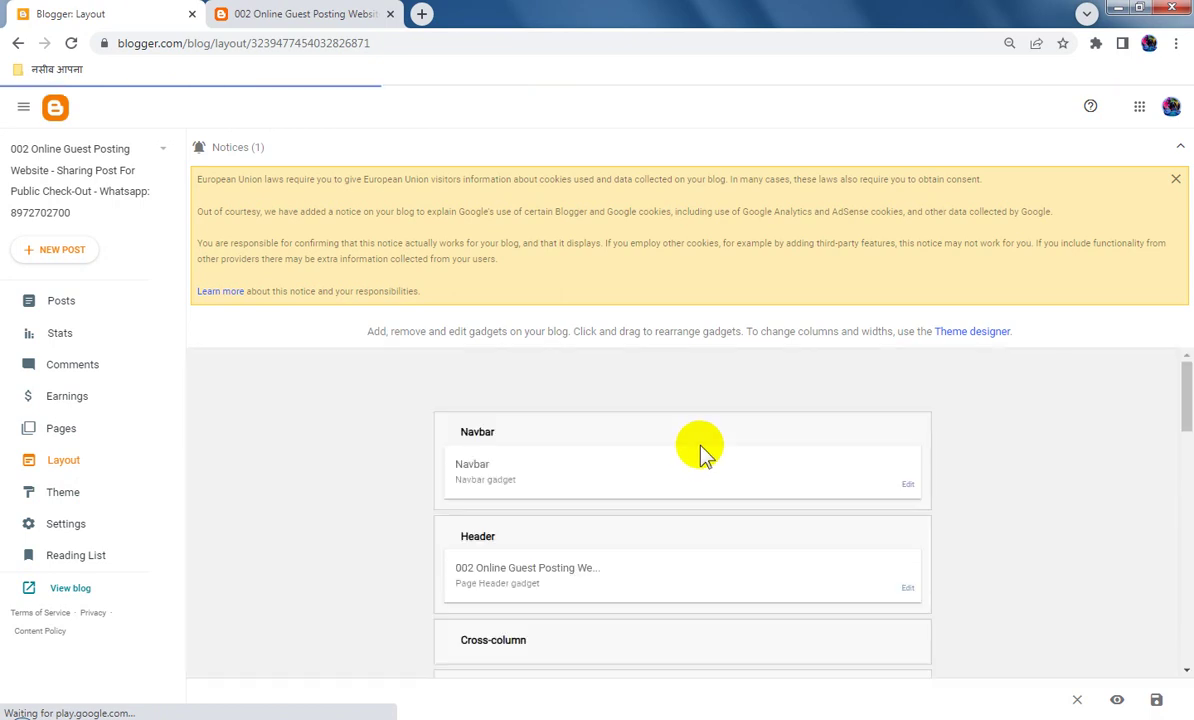
scroll(700, 450, "down", 15)
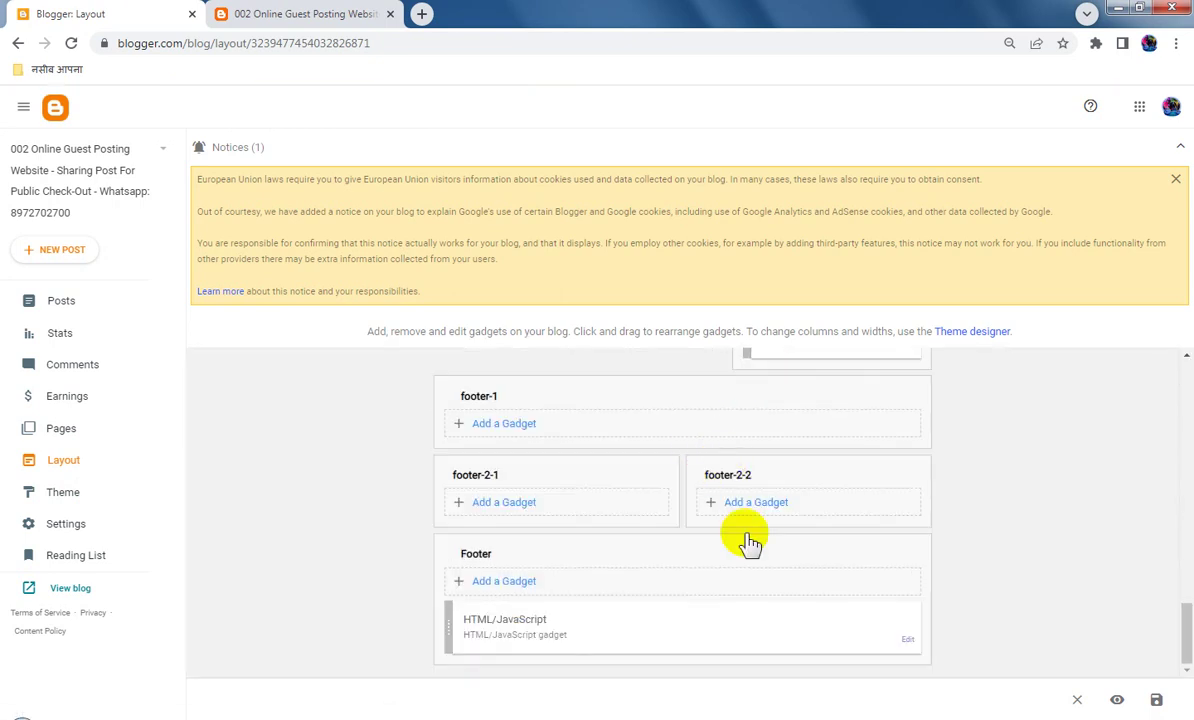
left_click(908, 645)
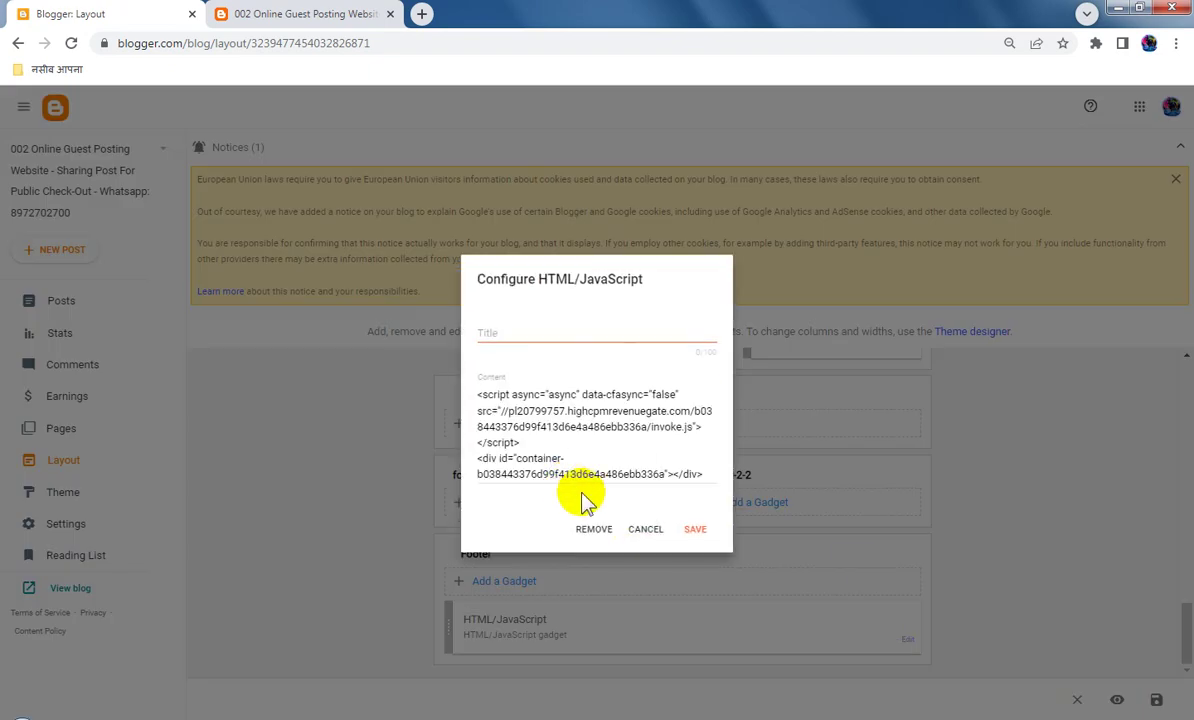
left_click(593, 529)
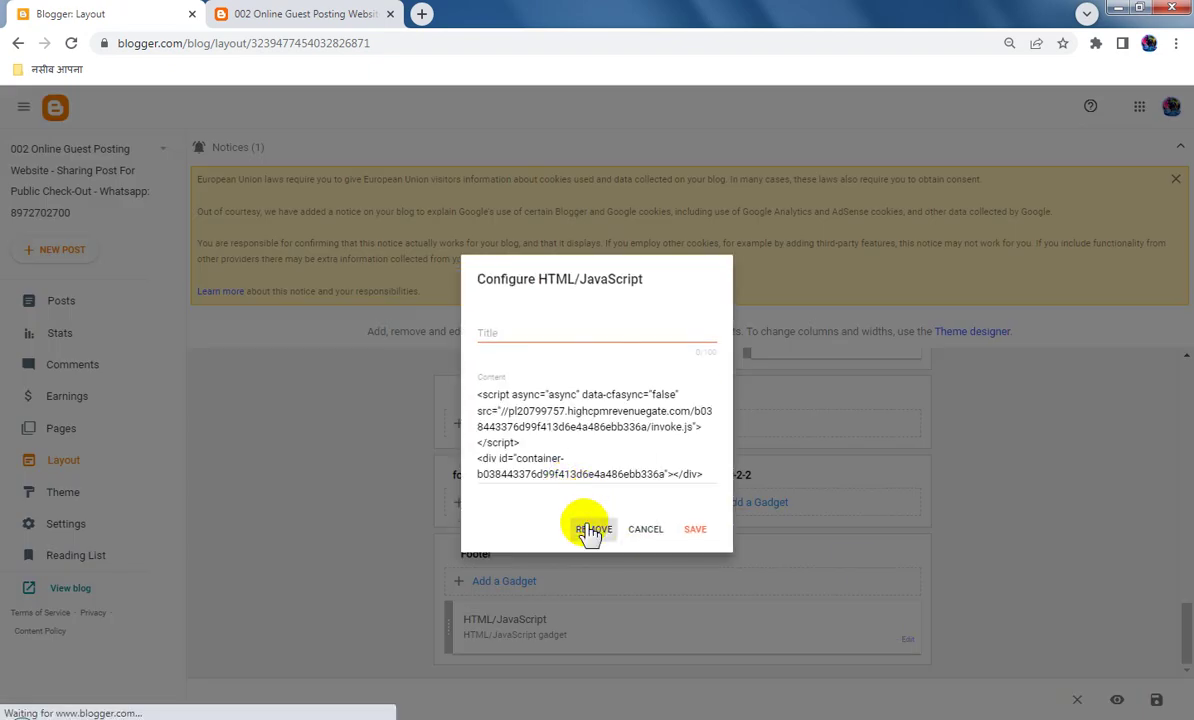
left_click(686, 445)
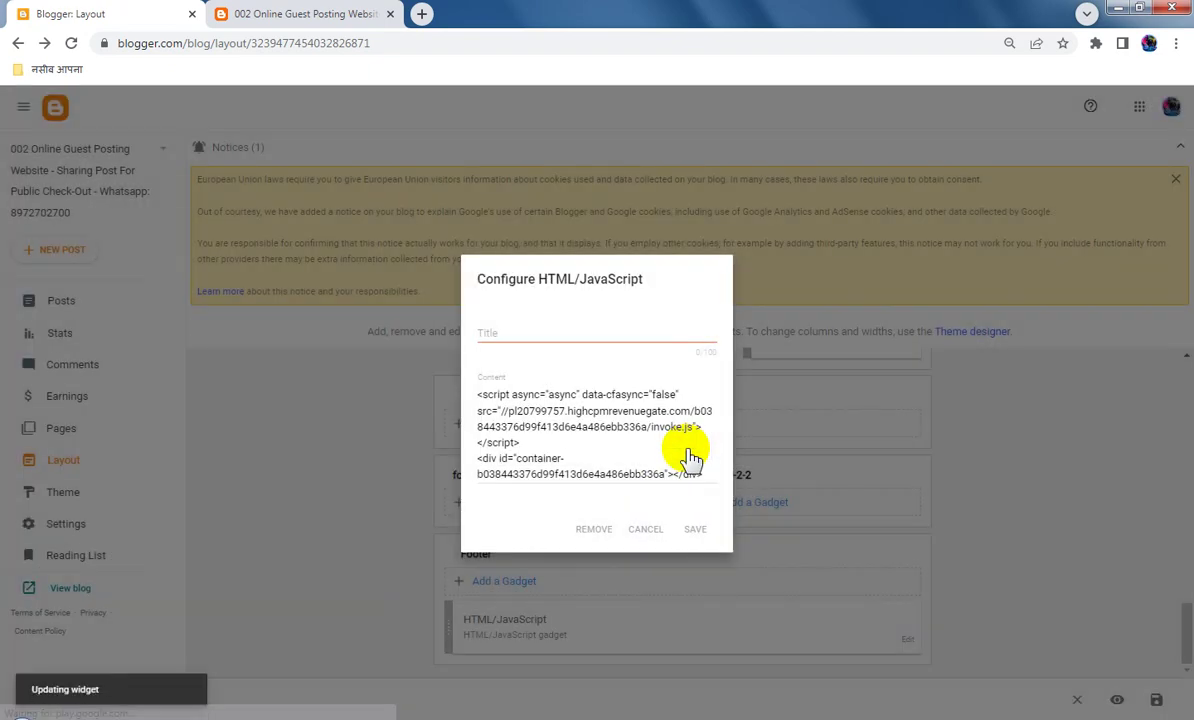
Check the code of the HTML/JavaScript gadget in the sidebar-right-3 section.
scroll(914, 568, "up", 3)
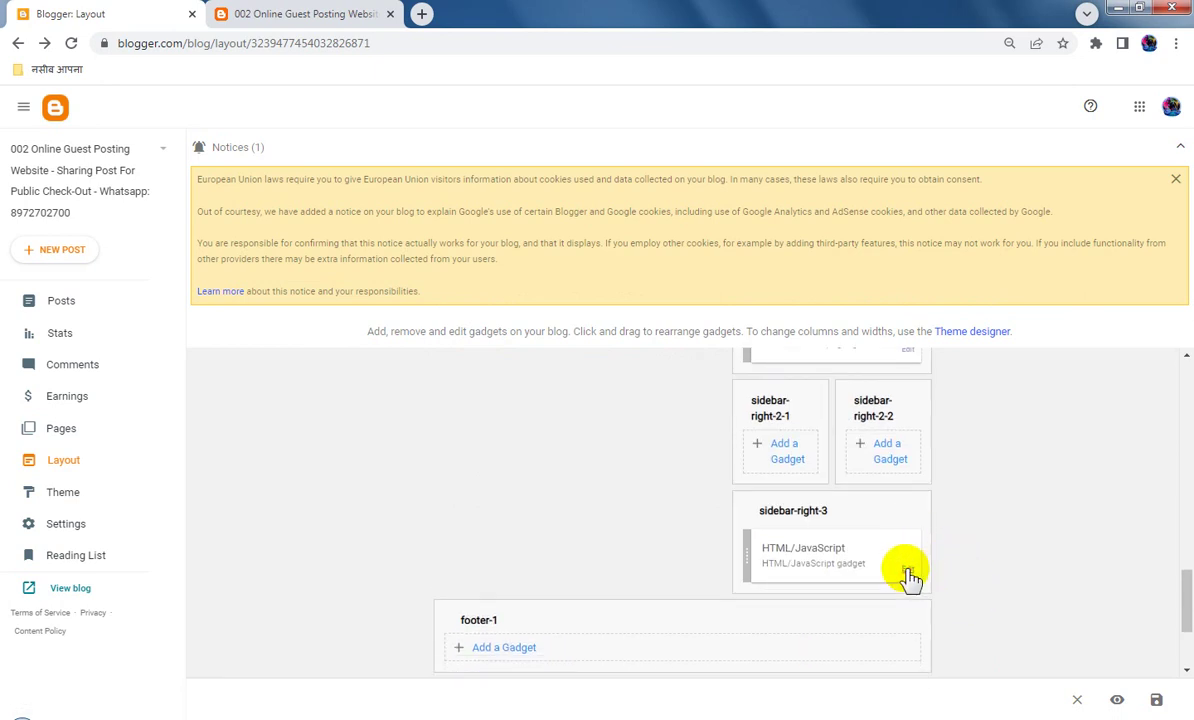
left_click(908, 576)
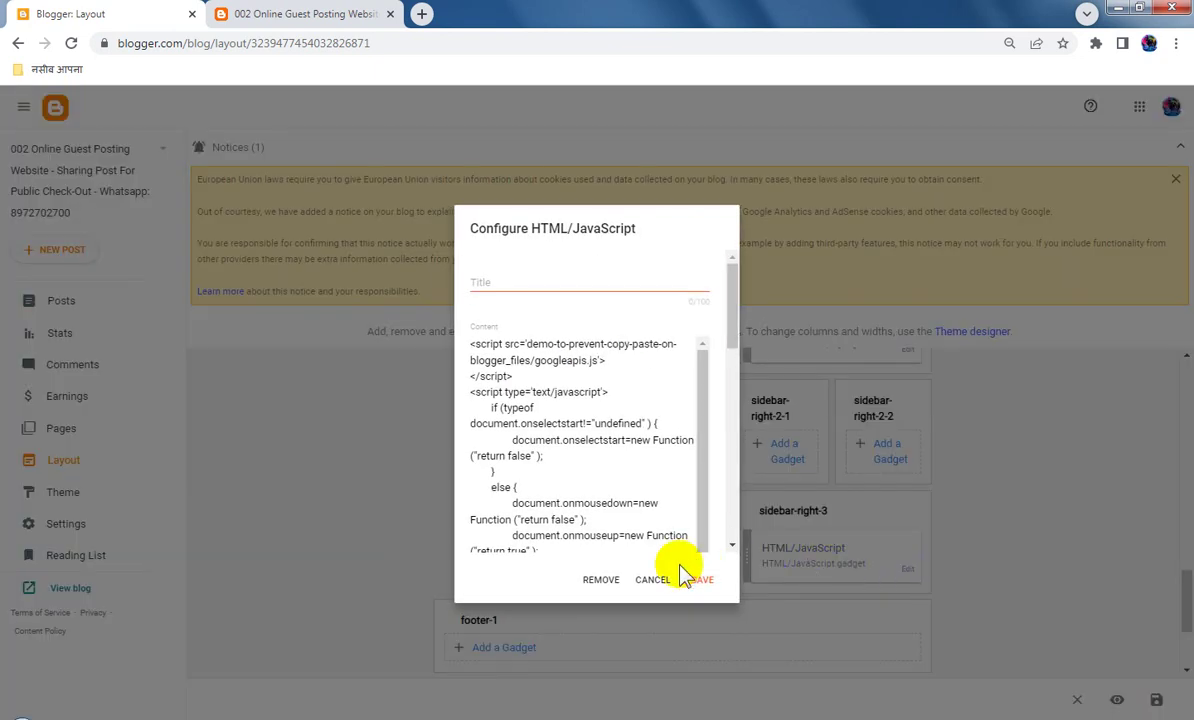
left_click(653, 581)
Remove the HTML/JavaScript ad gadget below Post Archive and move the HTML/JavaScript gadget from sidebar-right-3 into its place.
scroll(940, 540, "up", 2)
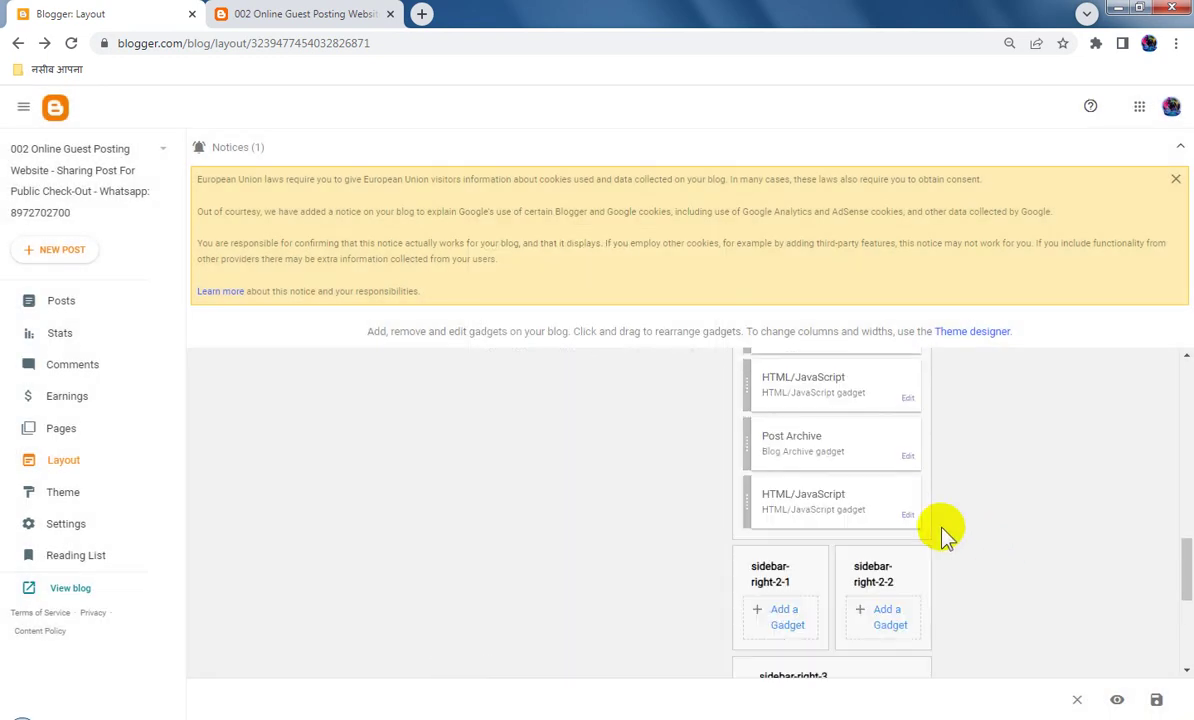
scroll(930, 585, "down", 2)
scroll(930, 585, "up", 2)
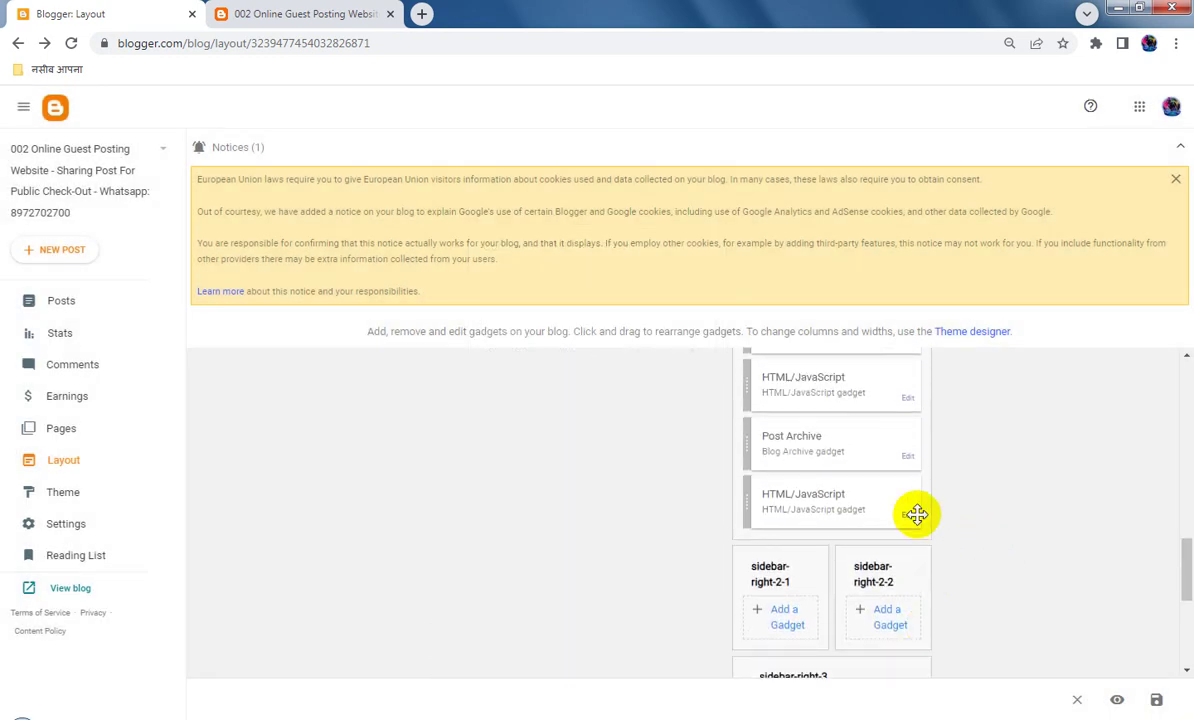
left_click(911, 518)
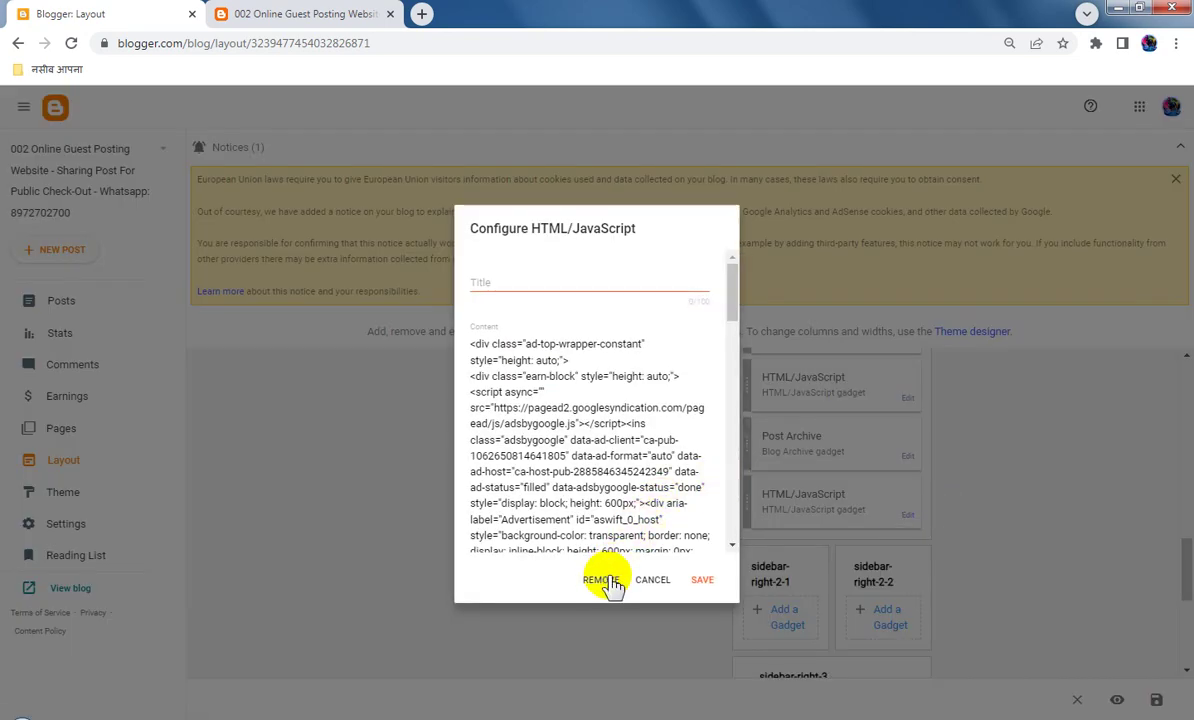
left_click(603, 581)
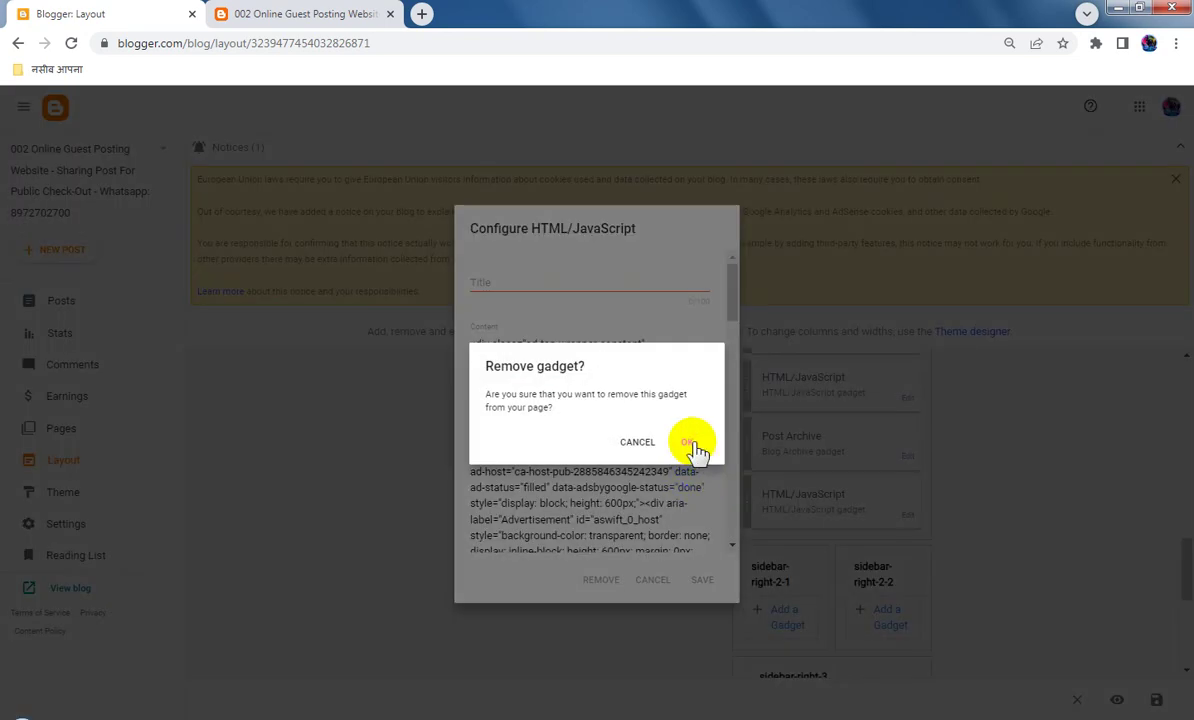
left_click(690, 443)
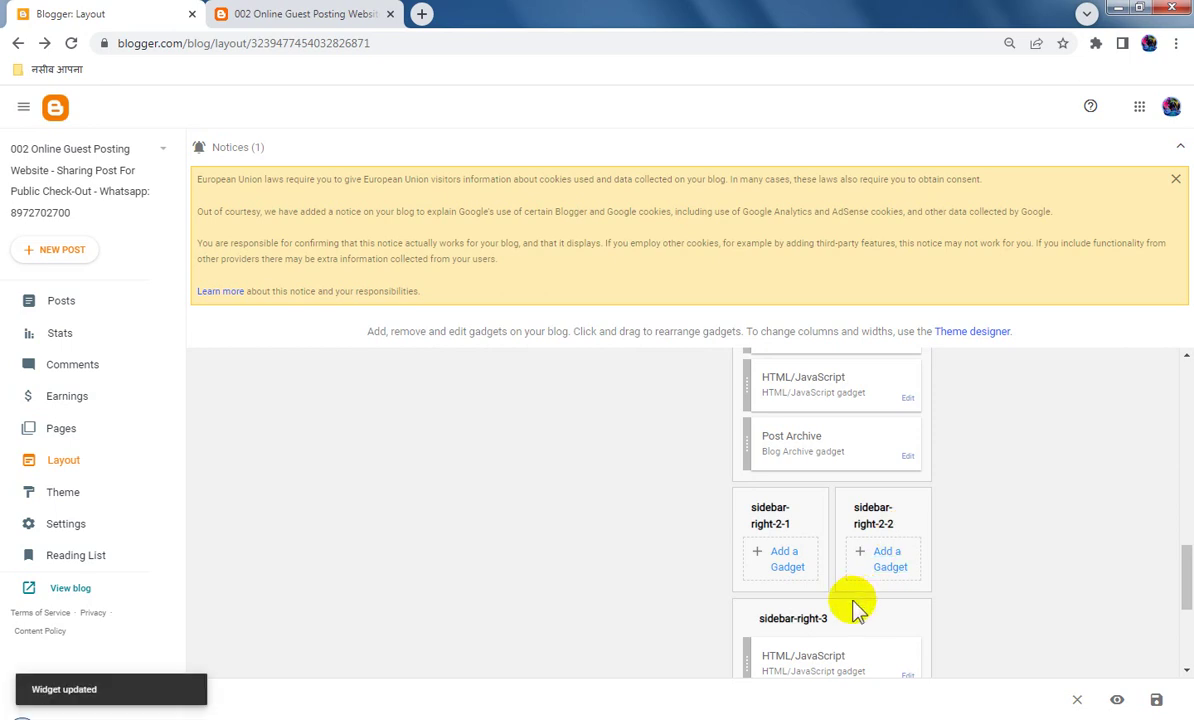
left_click_drag(746, 660, 745, 465)
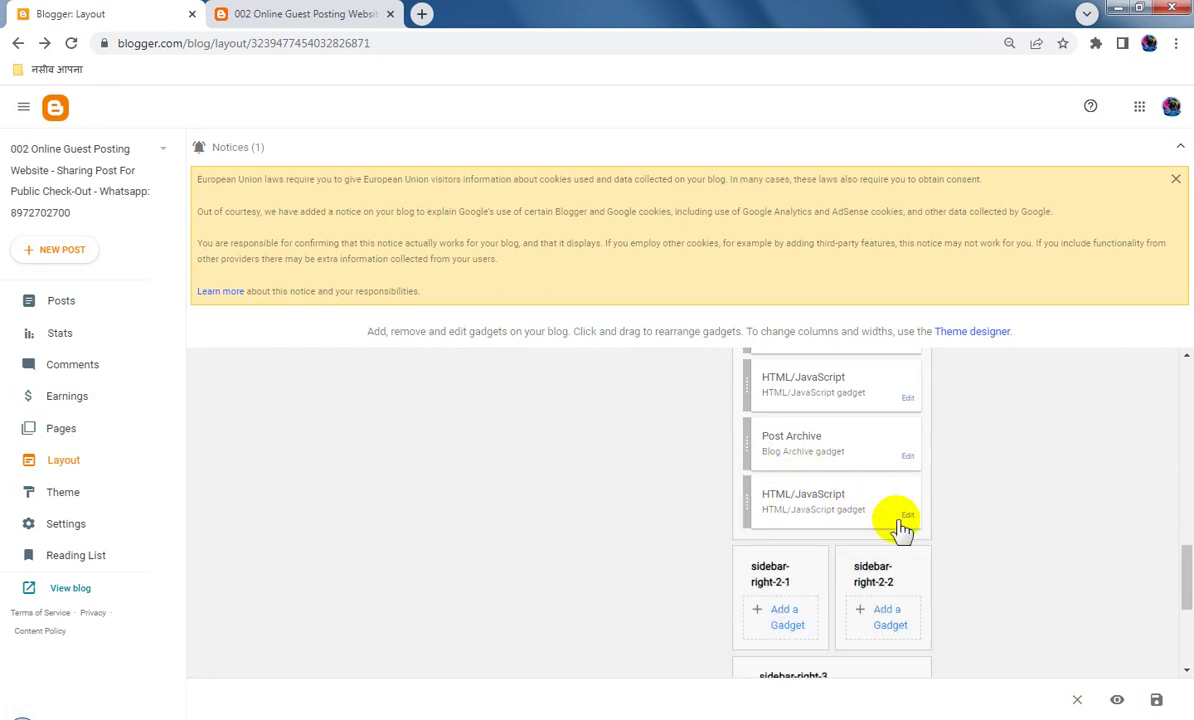
Remove the HTML/JavaScript ad gadget between Labels and Post Archive, and save the layout.
scroll(958, 550, "up", 1)
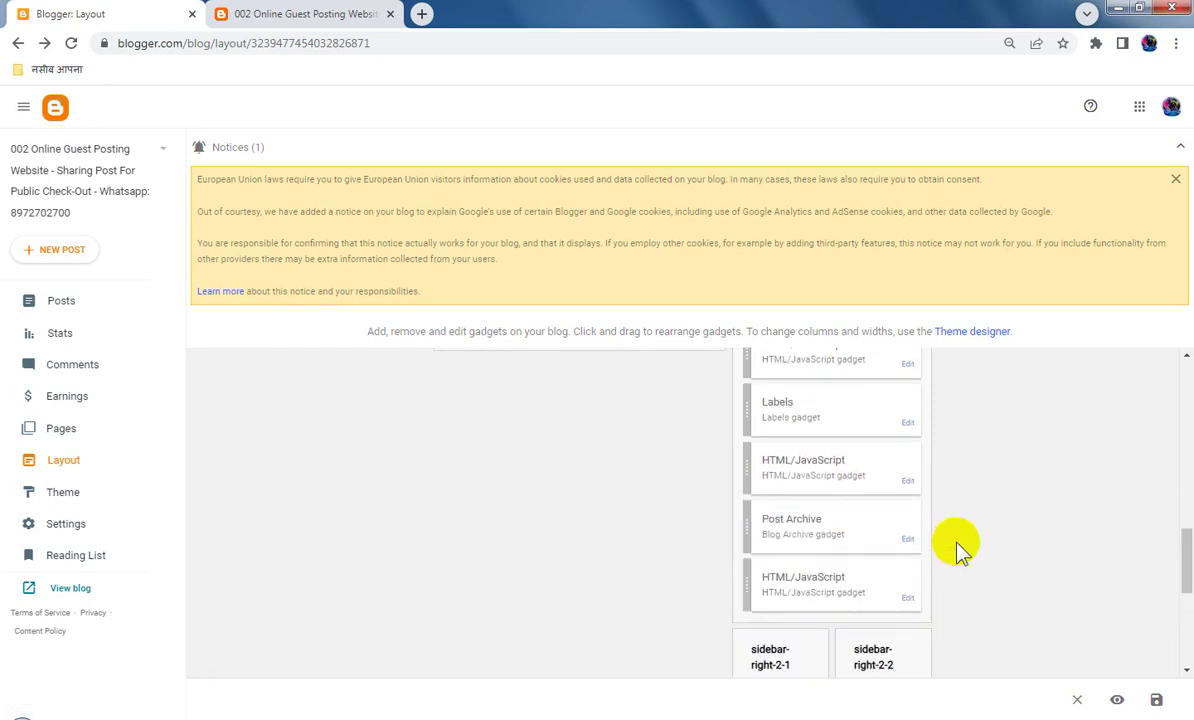
left_click(908, 483)
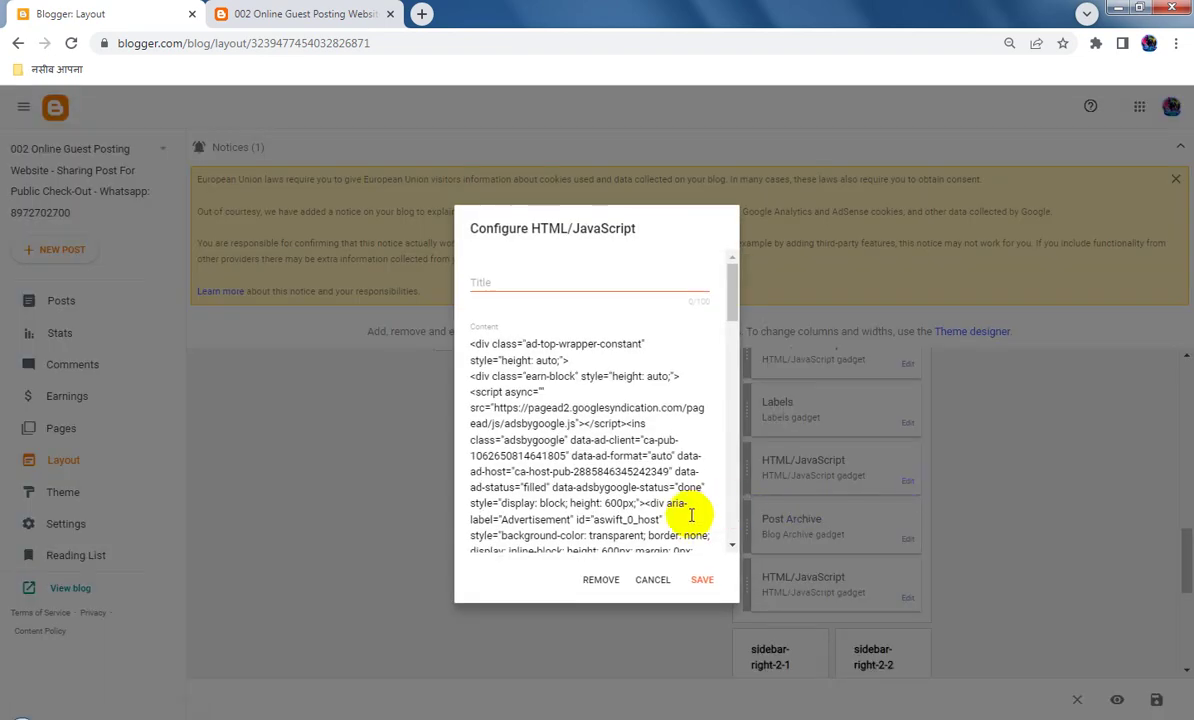
left_click(605, 580)
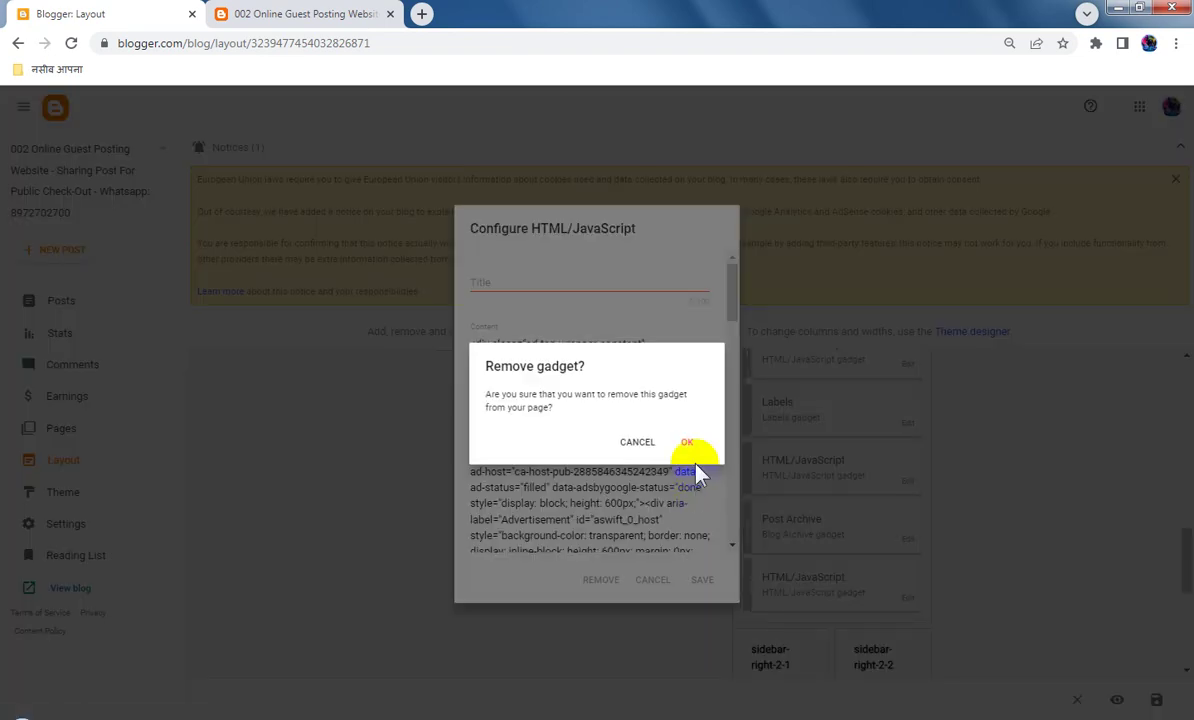
left_click(690, 441)
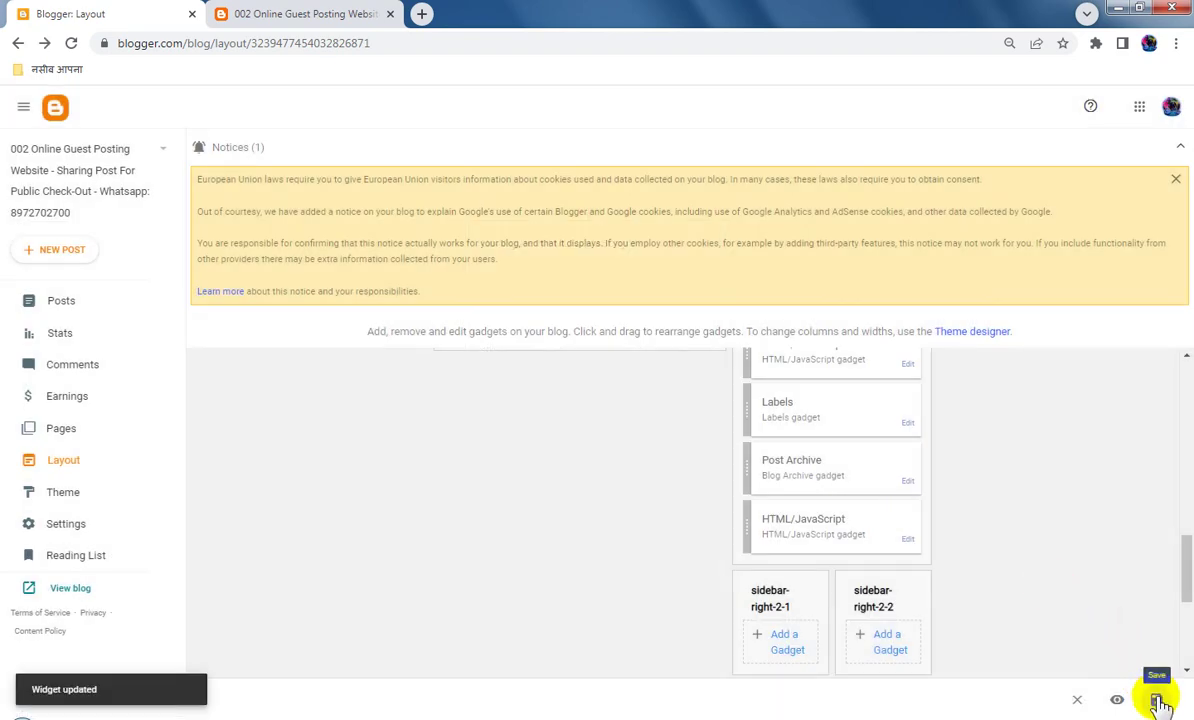
left_click(1157, 700)
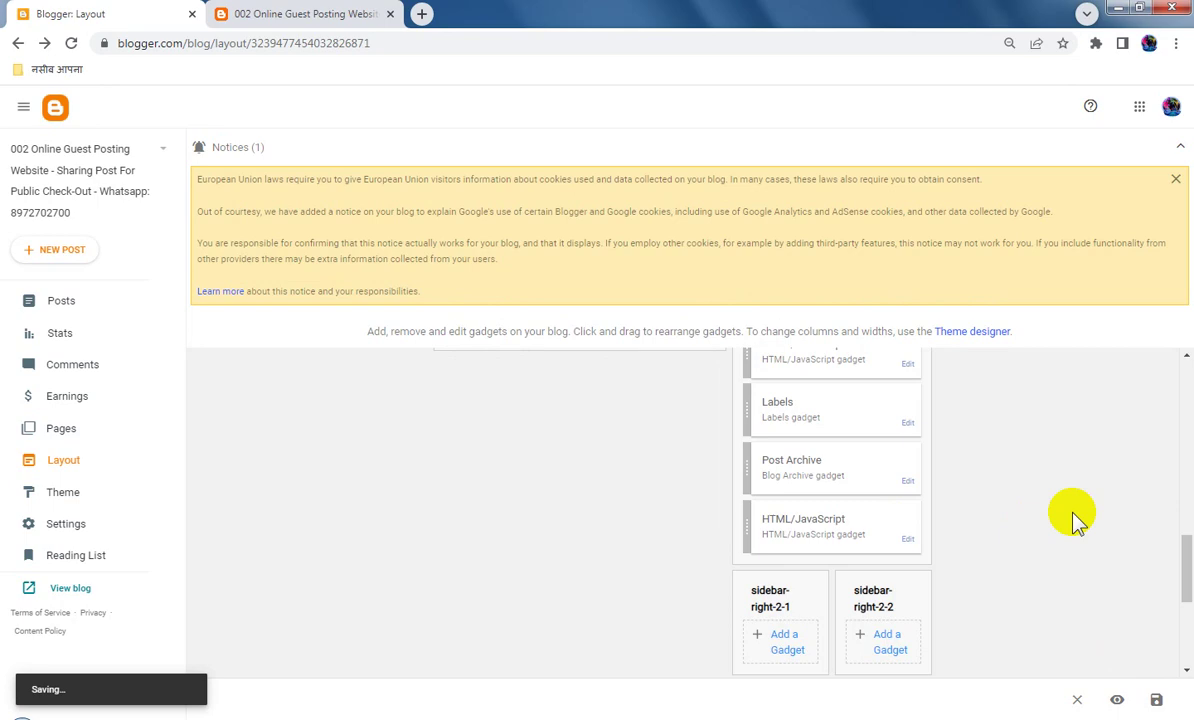
Reload the live blog and examine the header banner, post area and sidebar for filled and empty ad blocks.
left_click(298, 14)
left_click(71, 43)
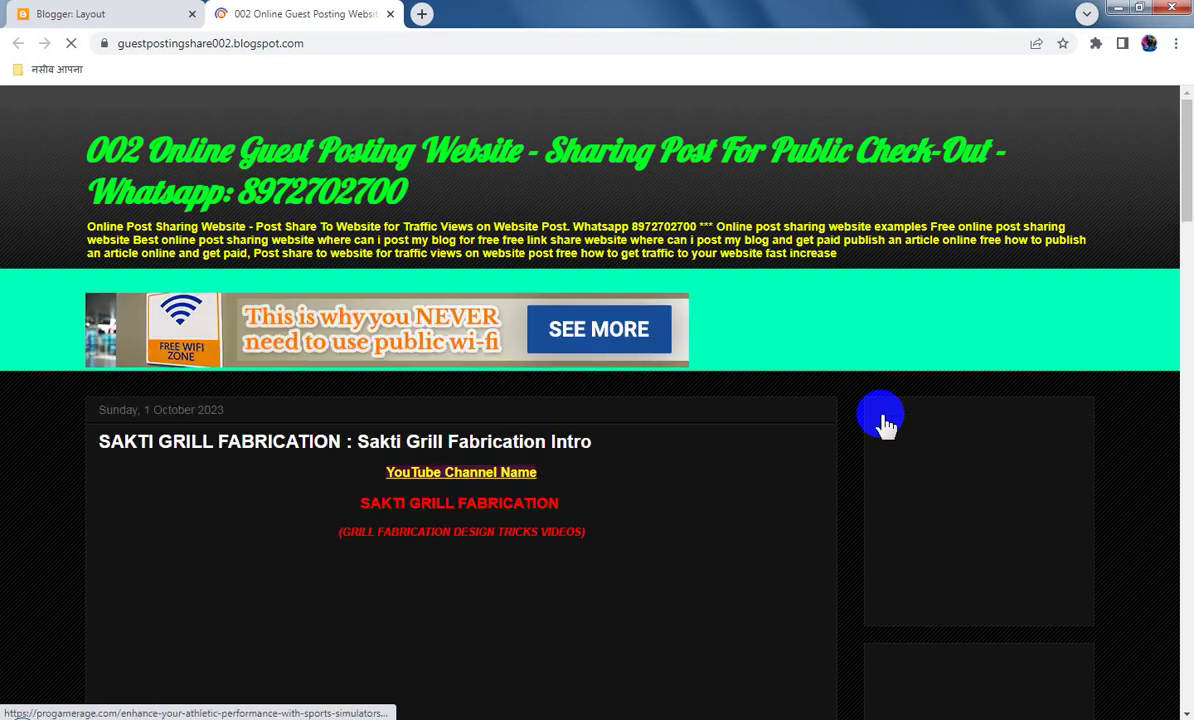
scroll(879, 418, "down", 10)
scroll(887, 423, "up", 10)
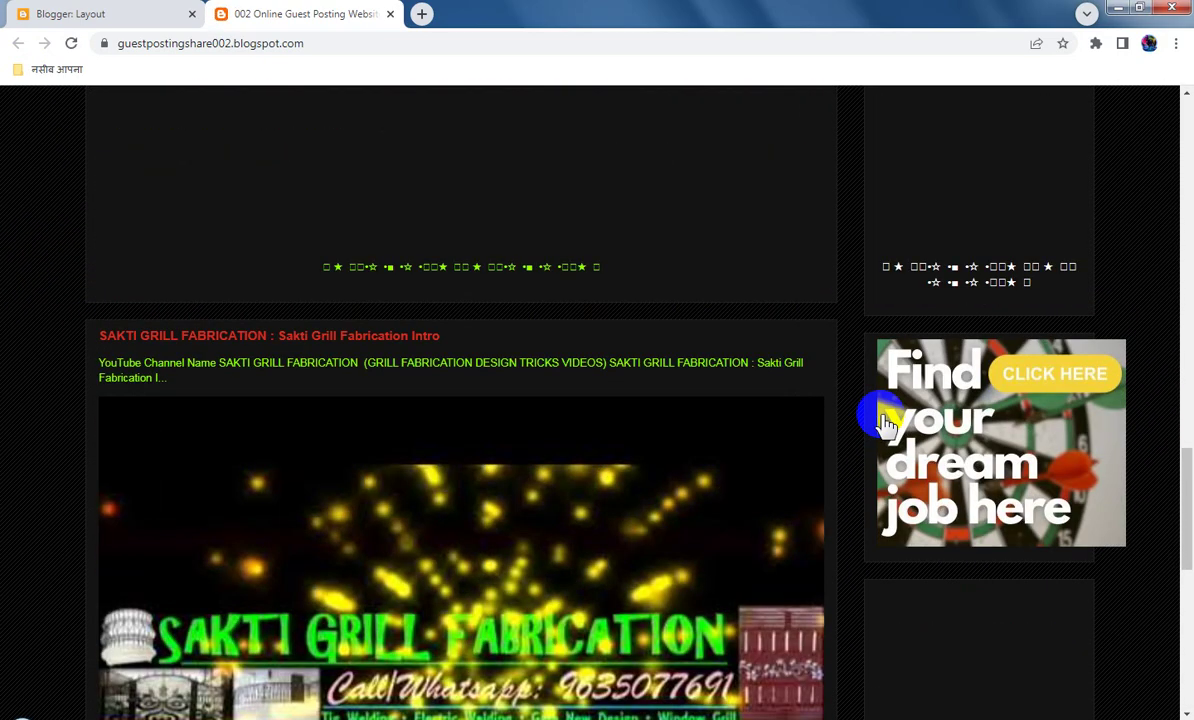
scroll(887, 423, "up", 15)
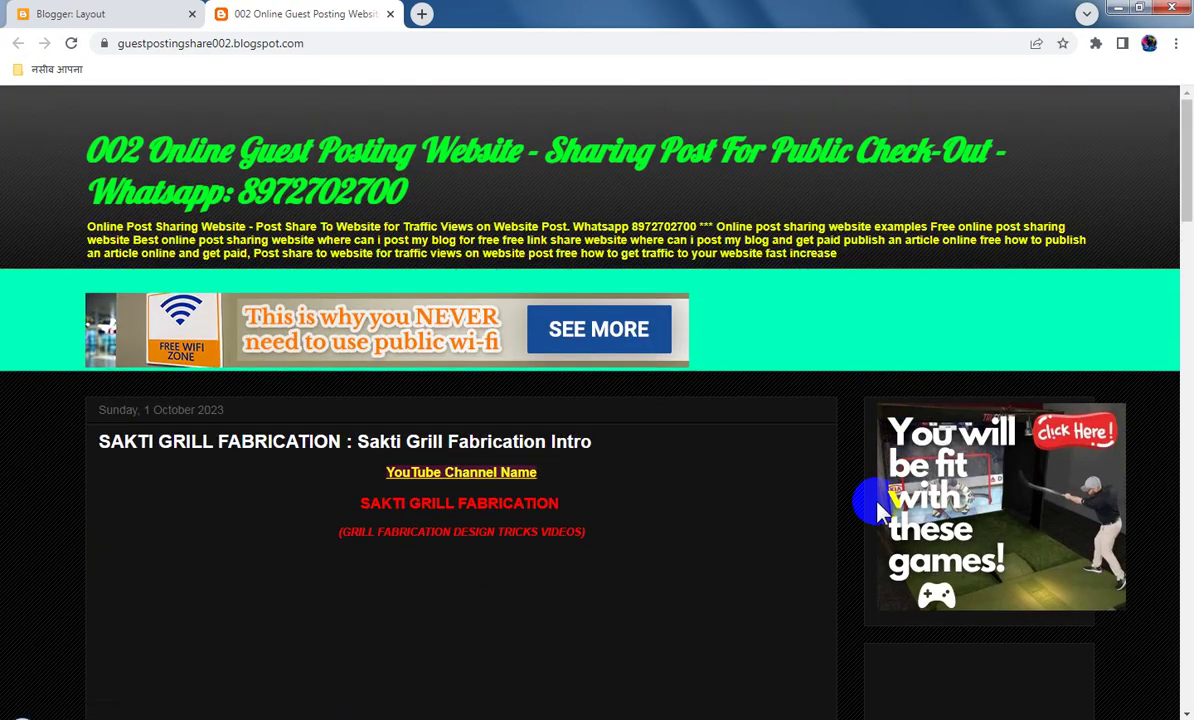
scroll(877, 501, "down", 3)
scroll(877, 508, "up", 2)
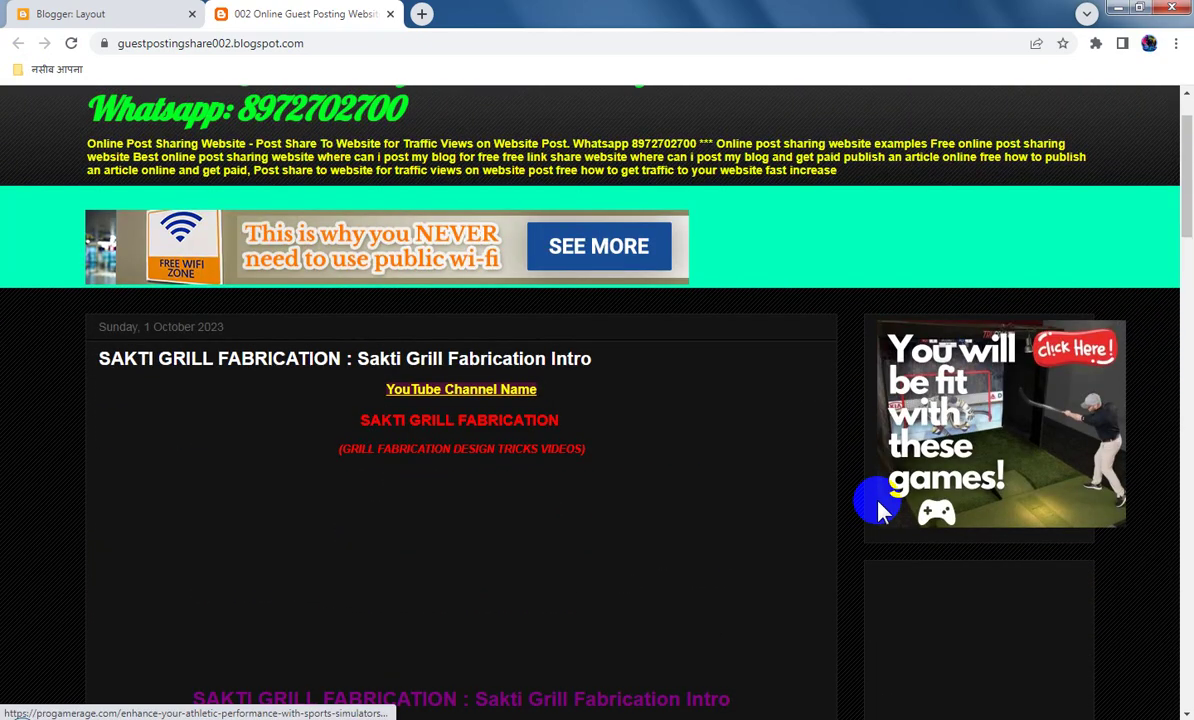
scroll(877, 510, "down", 6)
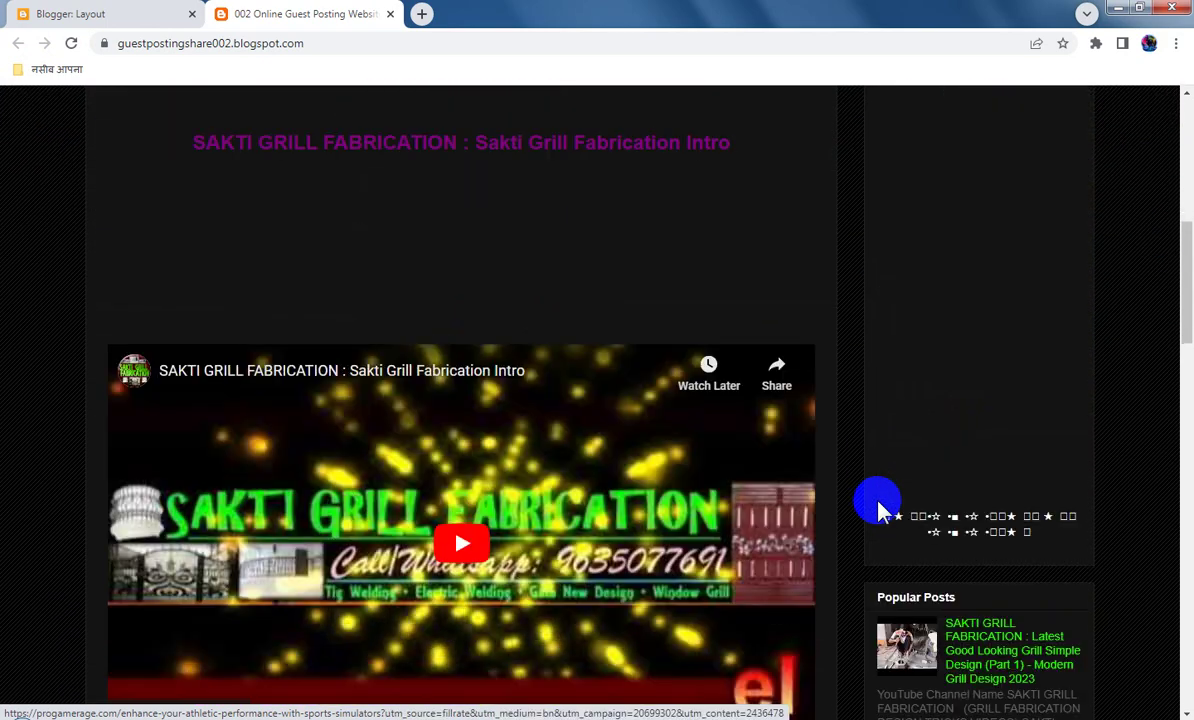
scroll(877, 510, "up", 2)
scroll(877, 508, "up", 2)
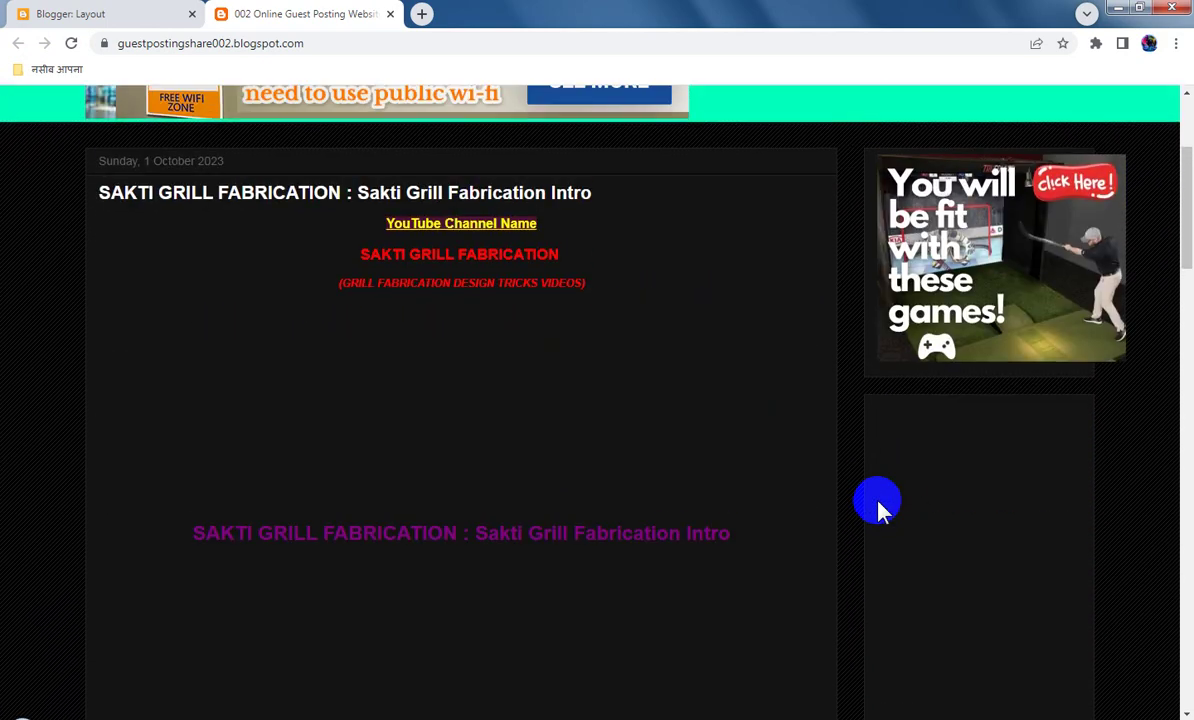
scroll(877, 508, "down", 2)
scroll(877, 508, "down", 5)
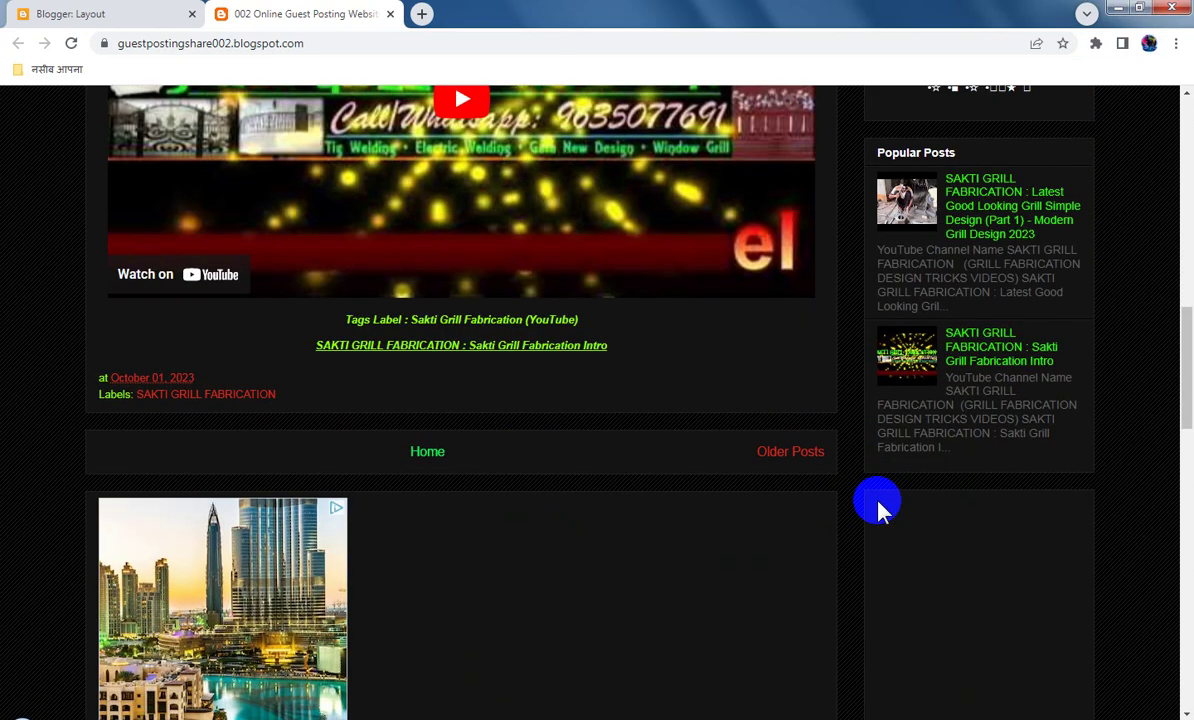
scroll(877, 510, "down", 4)
scroll(877, 508, "up", 2)
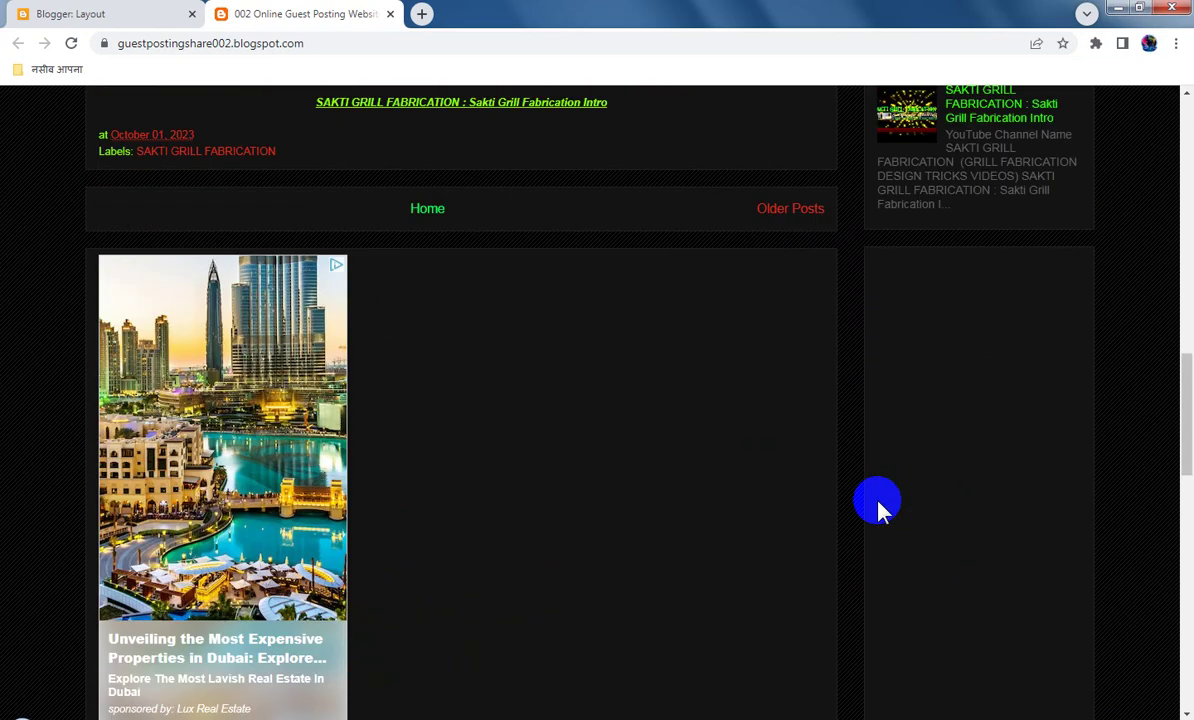
scroll(877, 508, "down", 3)
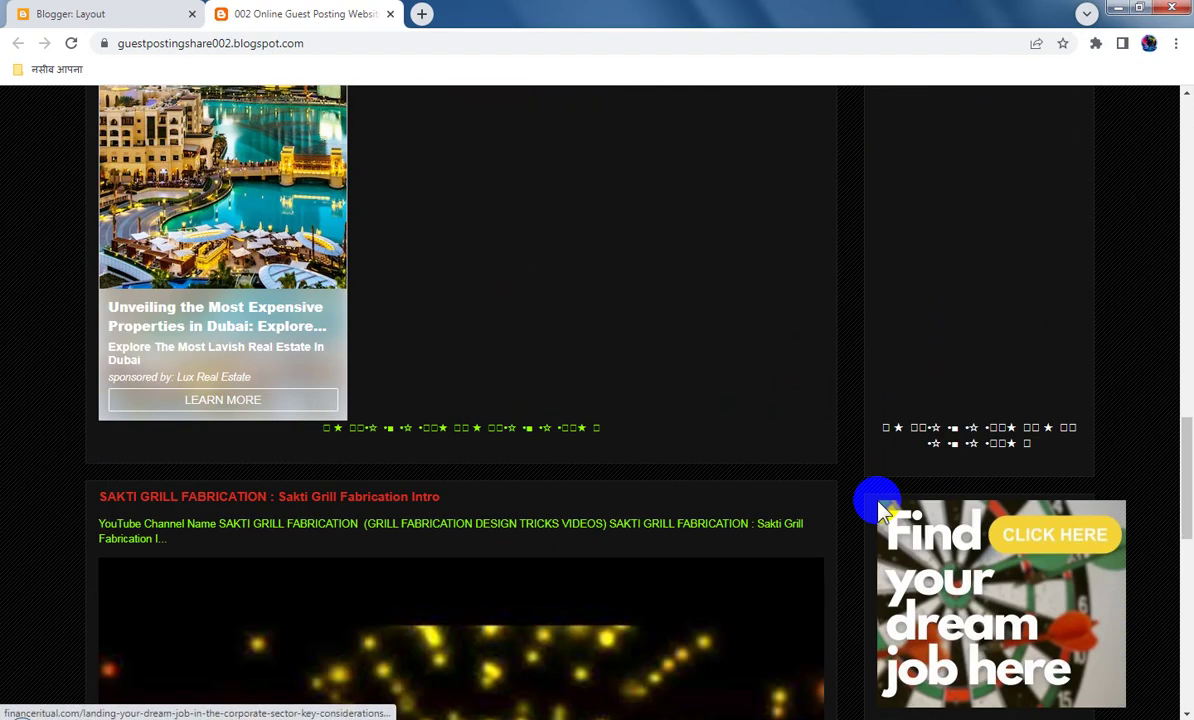
Compare the ad blocks below the post with those in the sidebar down to Post Archive on the live blog.
scroll(877, 508, "up", 2)
scroll(877, 508, "up", 2)
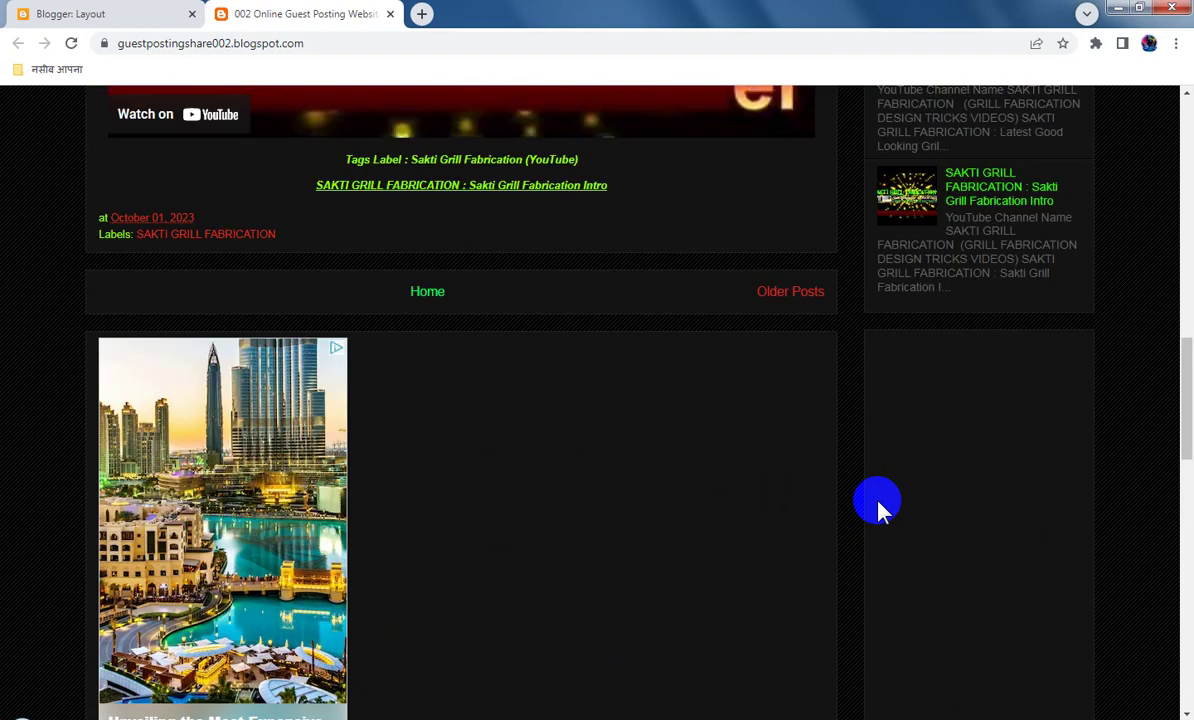
scroll(877, 508, "down", 5)
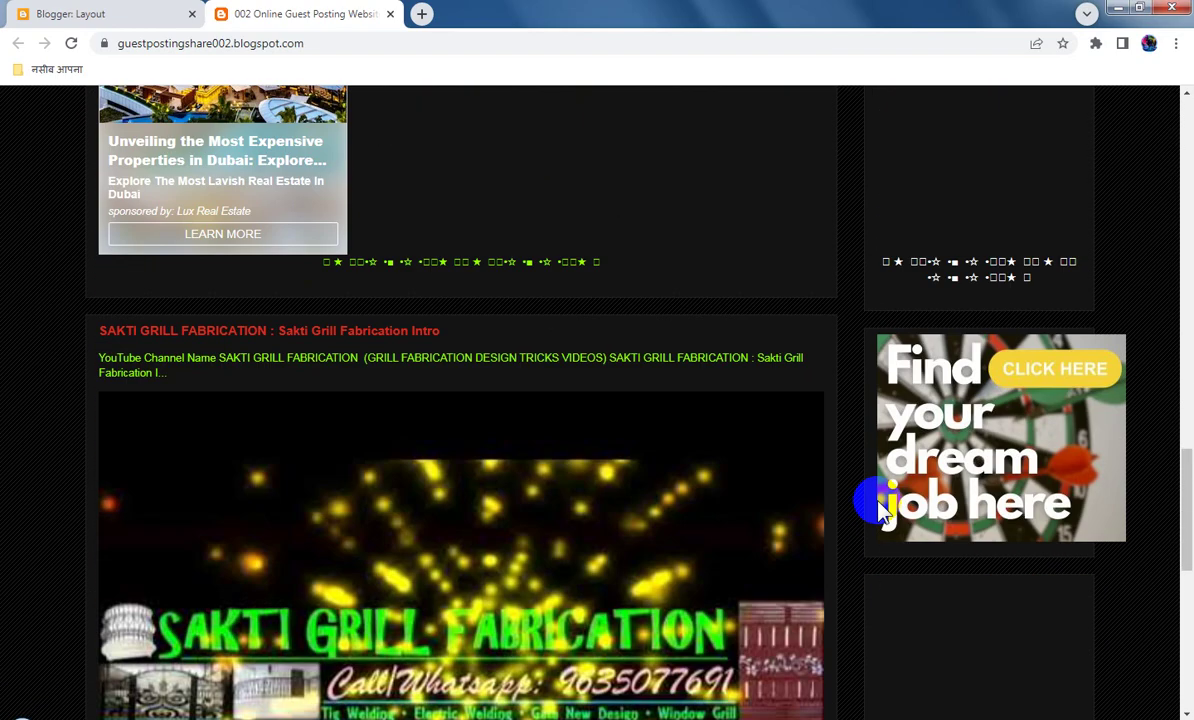
scroll(877, 508, "down", 8)
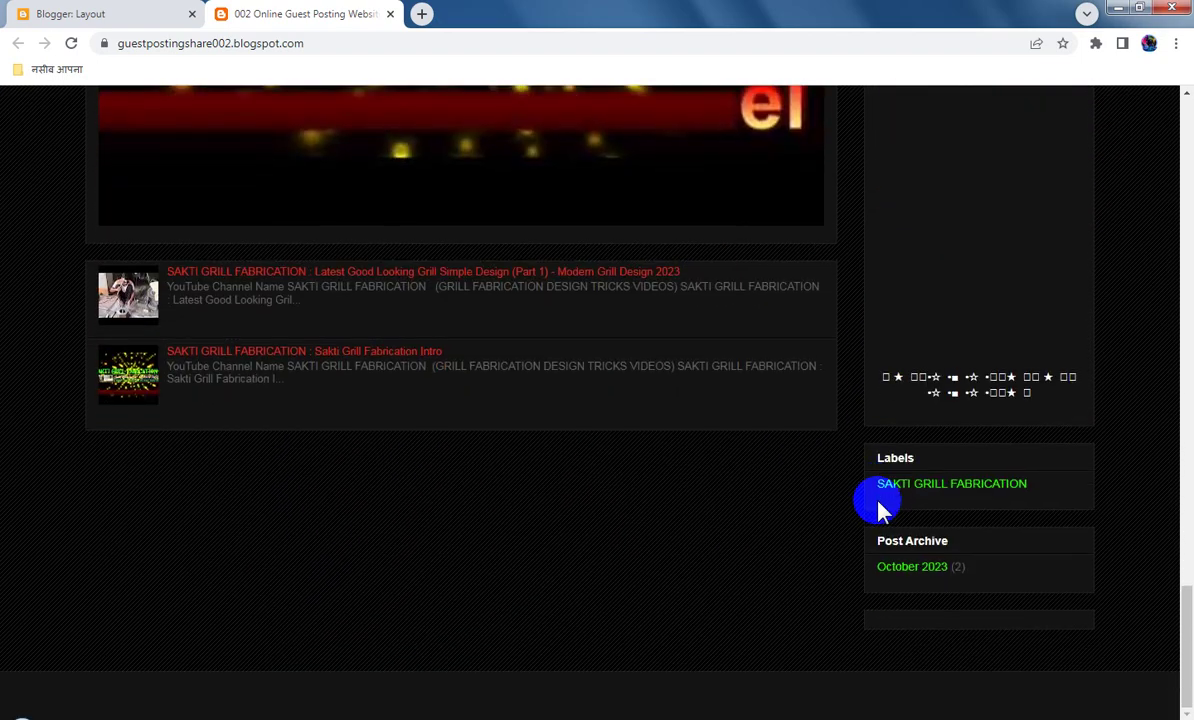
scroll(877, 508, "up", 10)
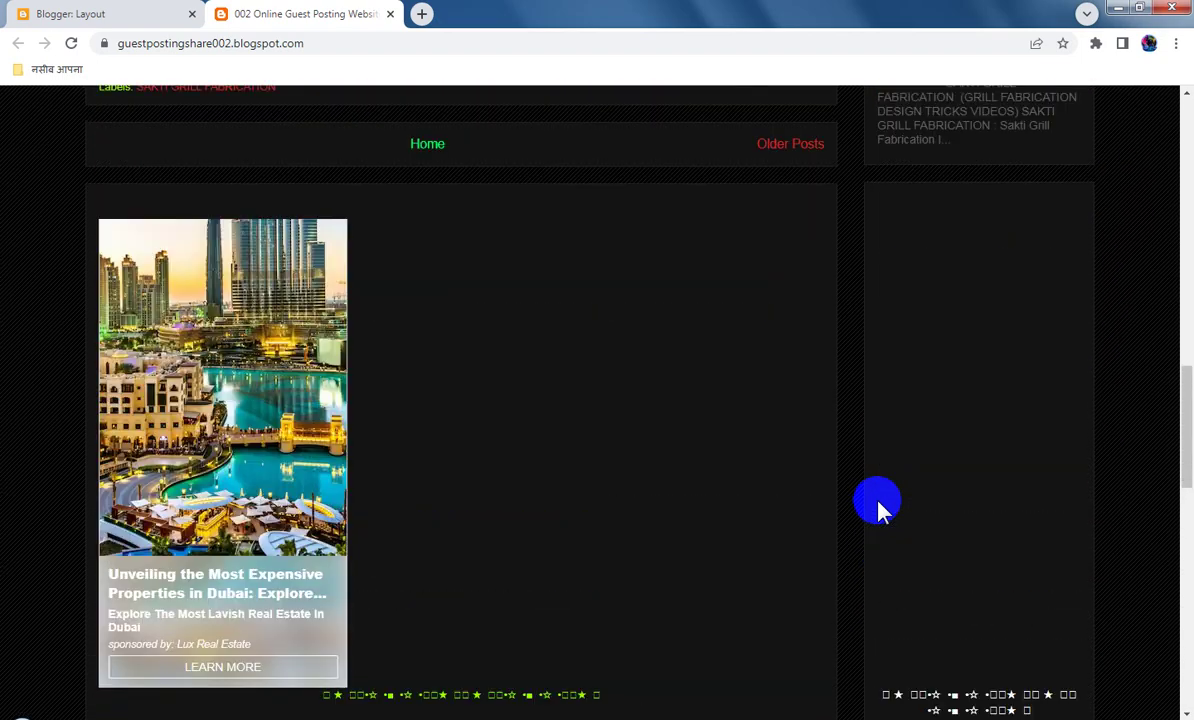
scroll(877, 508, "up", 10)
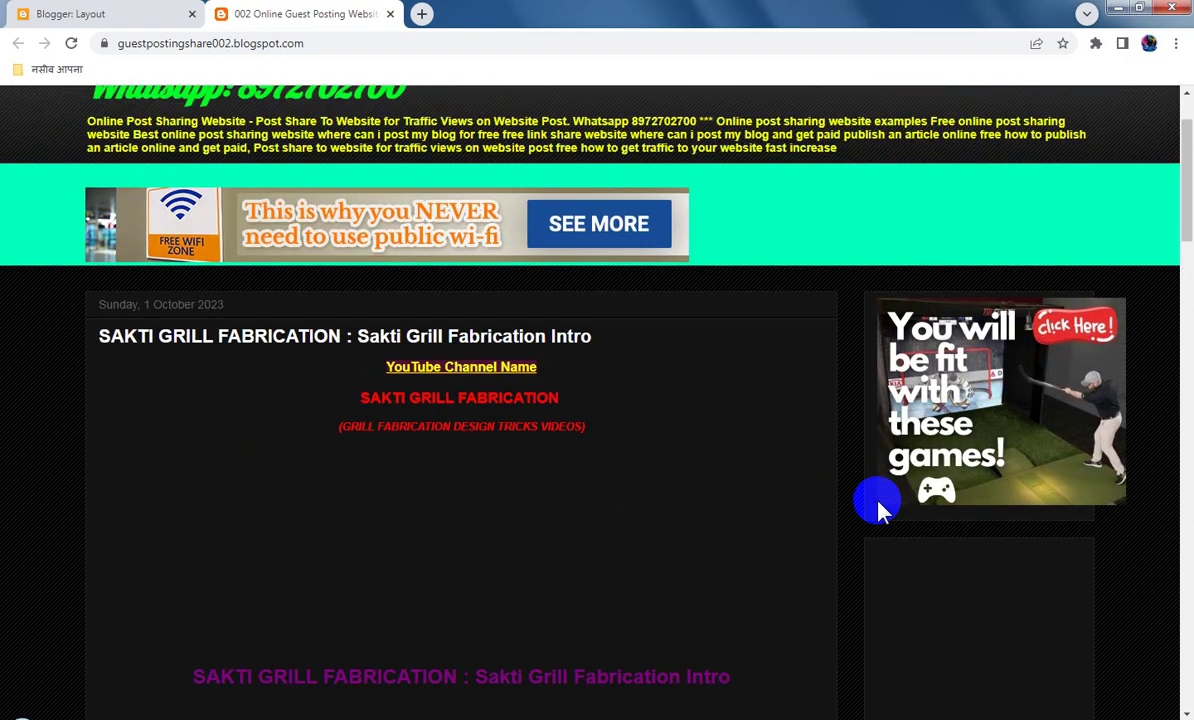
scroll(877, 508, "down", 10)
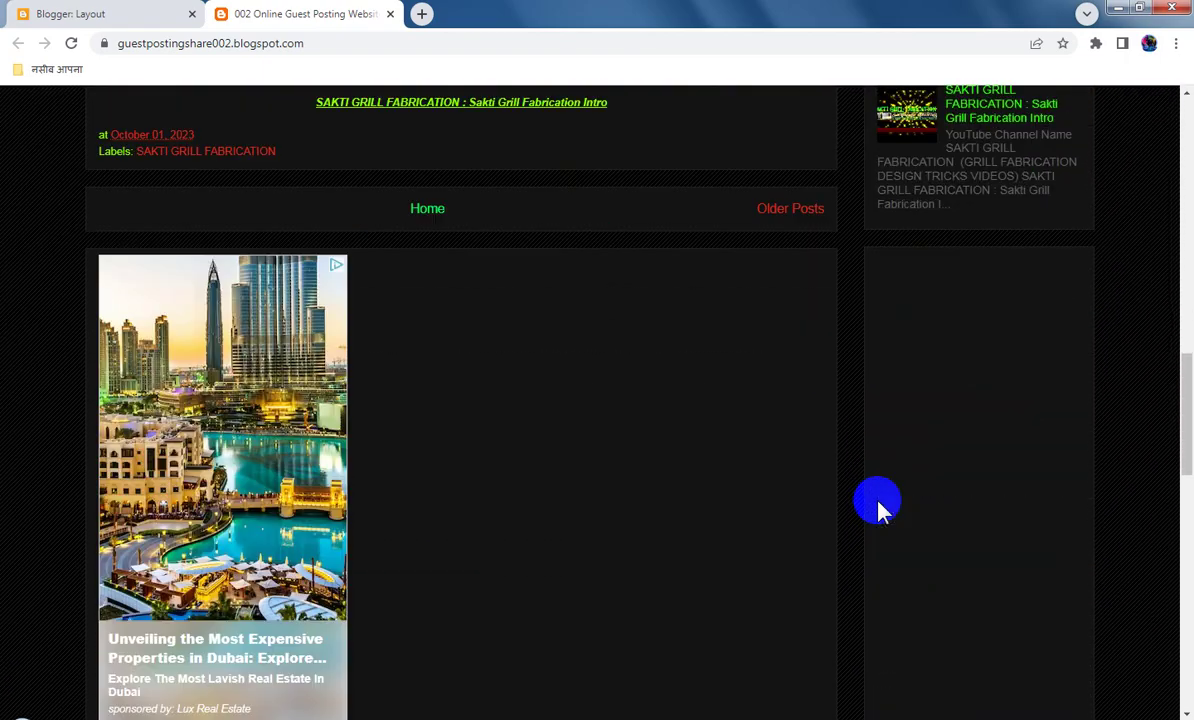
In the Blogger layout, remove the HTML/JavaScript ad gadget above Featured post in the main column, and save the layout.
left_click(150, 13)
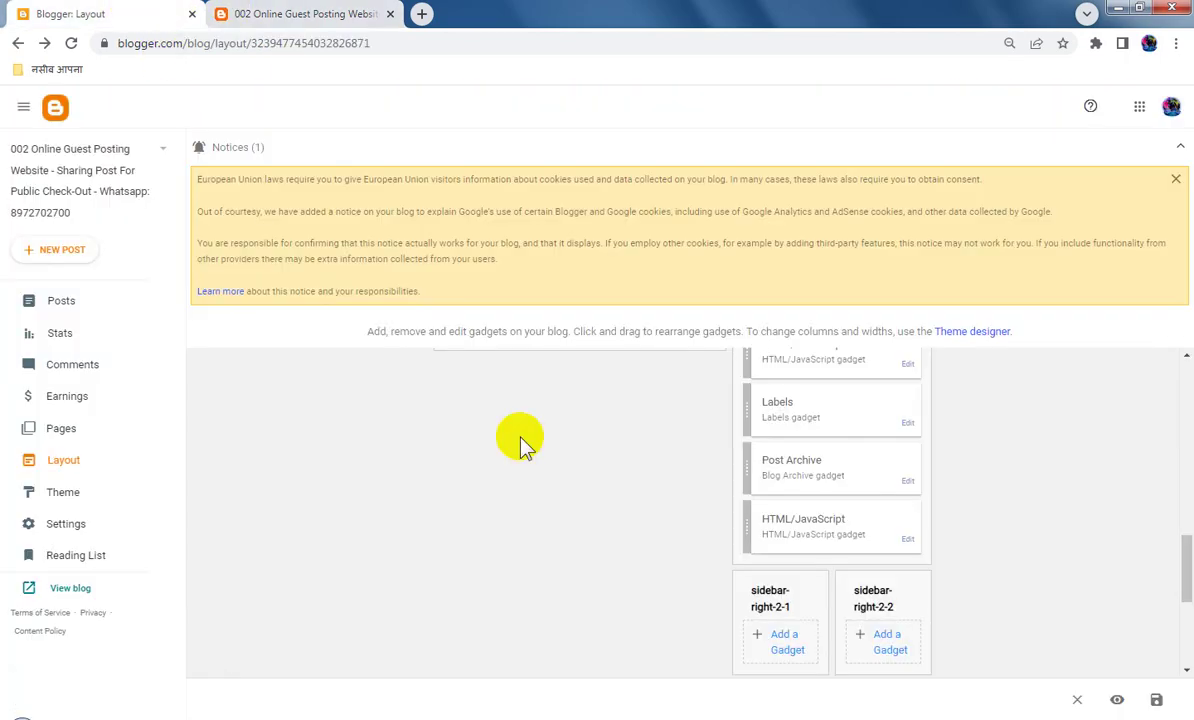
scroll(637, 478, "up", 3)
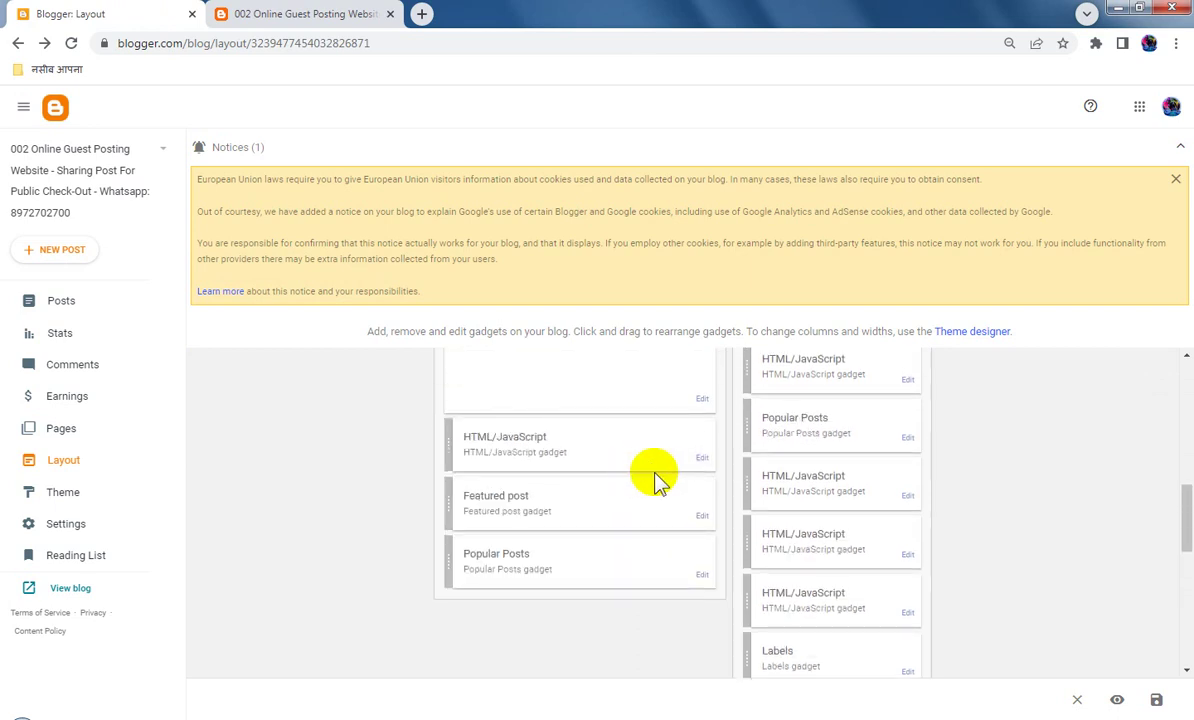
left_click(701, 463)
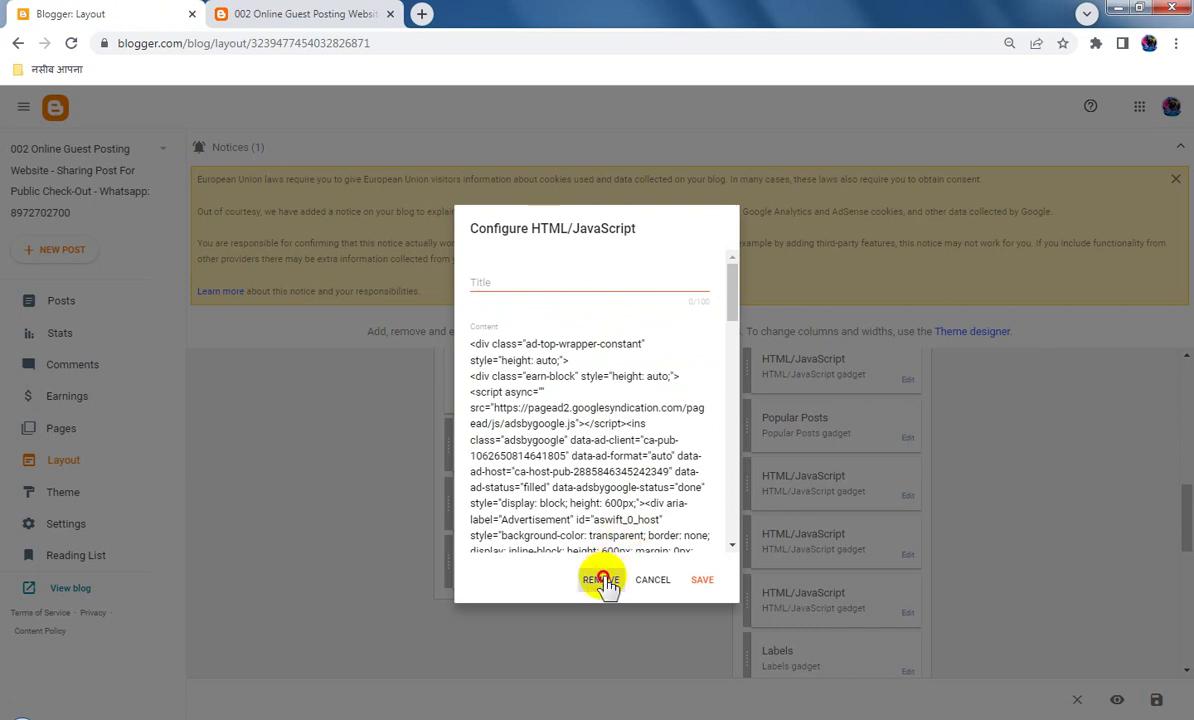
left_click(605, 582)
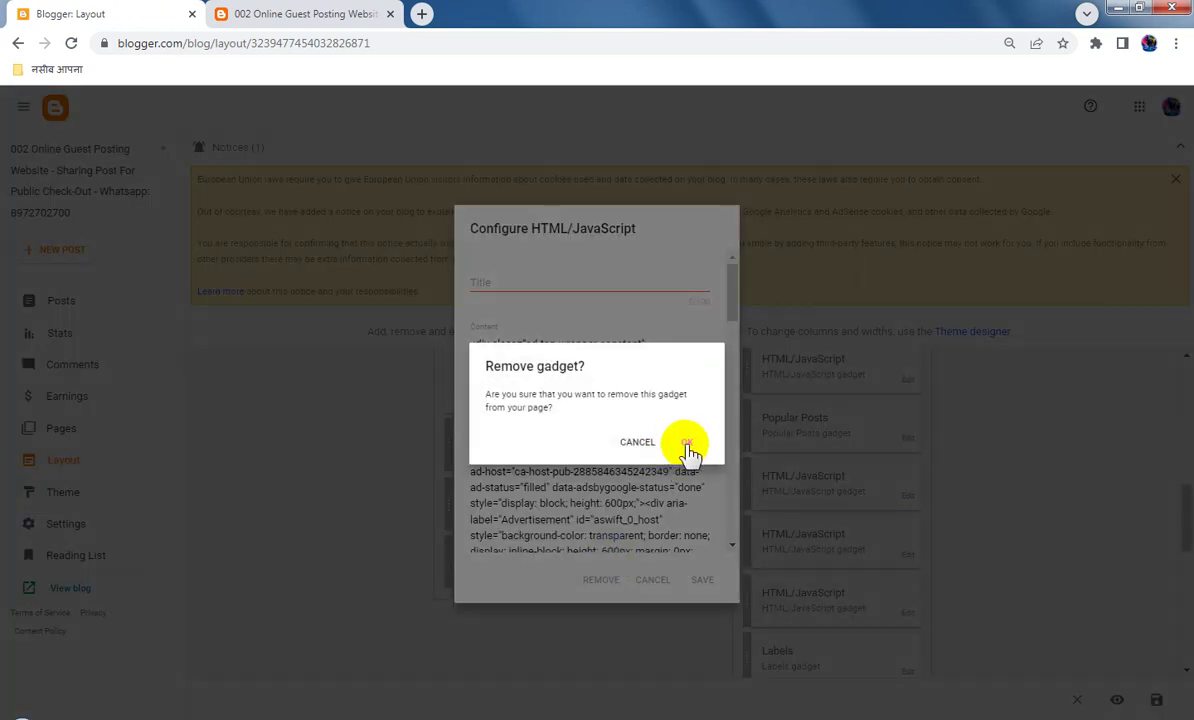
left_click(689, 449)
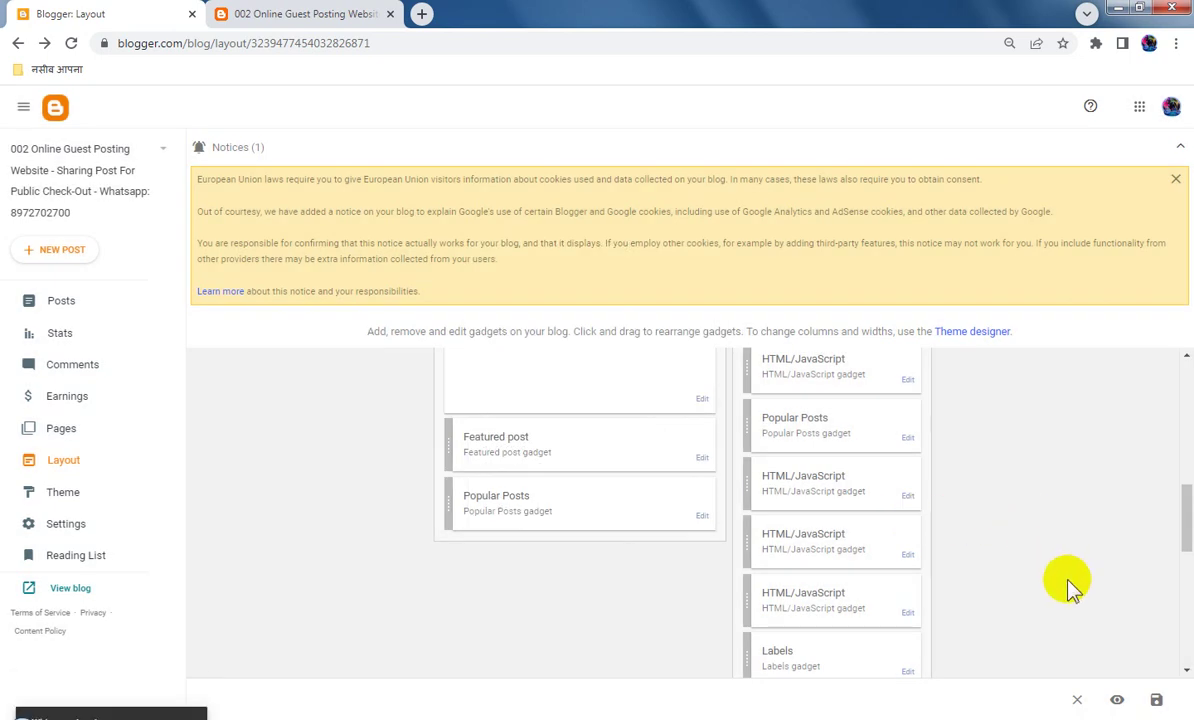
left_click(1155, 700)
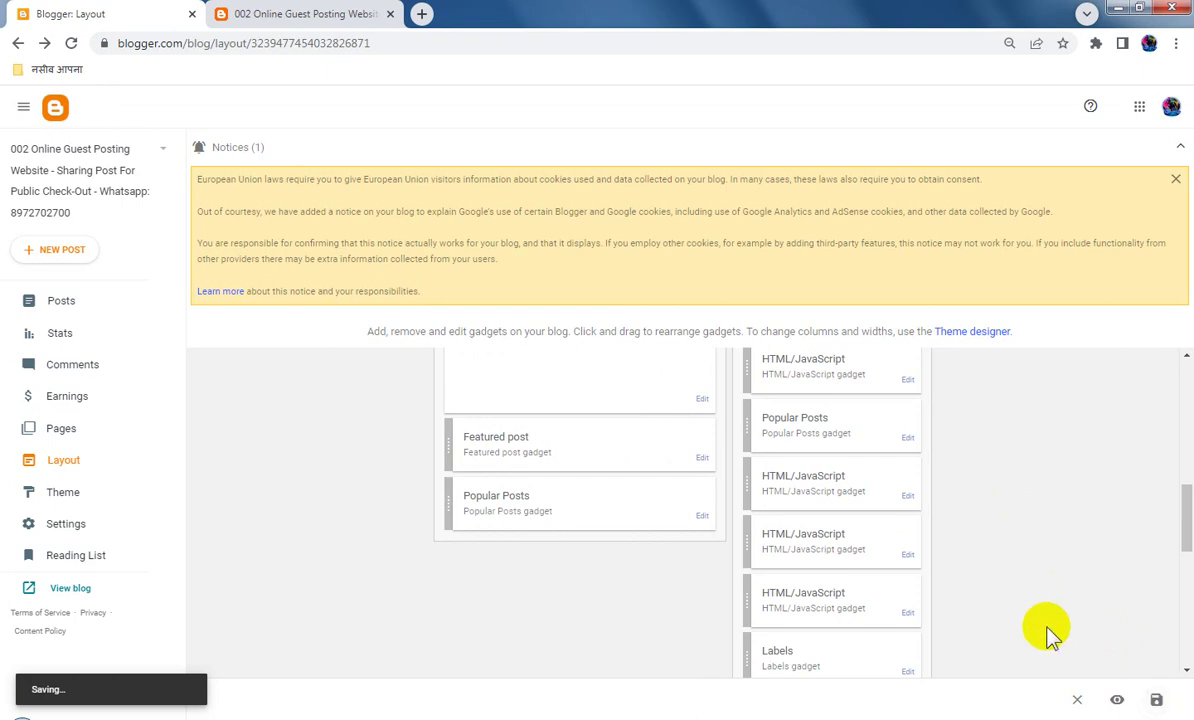
Reload the live blog and check the area around Featured post and the sidebar ad blocks down to Post Archive.
left_click(302, 14)
left_click(70, 44)
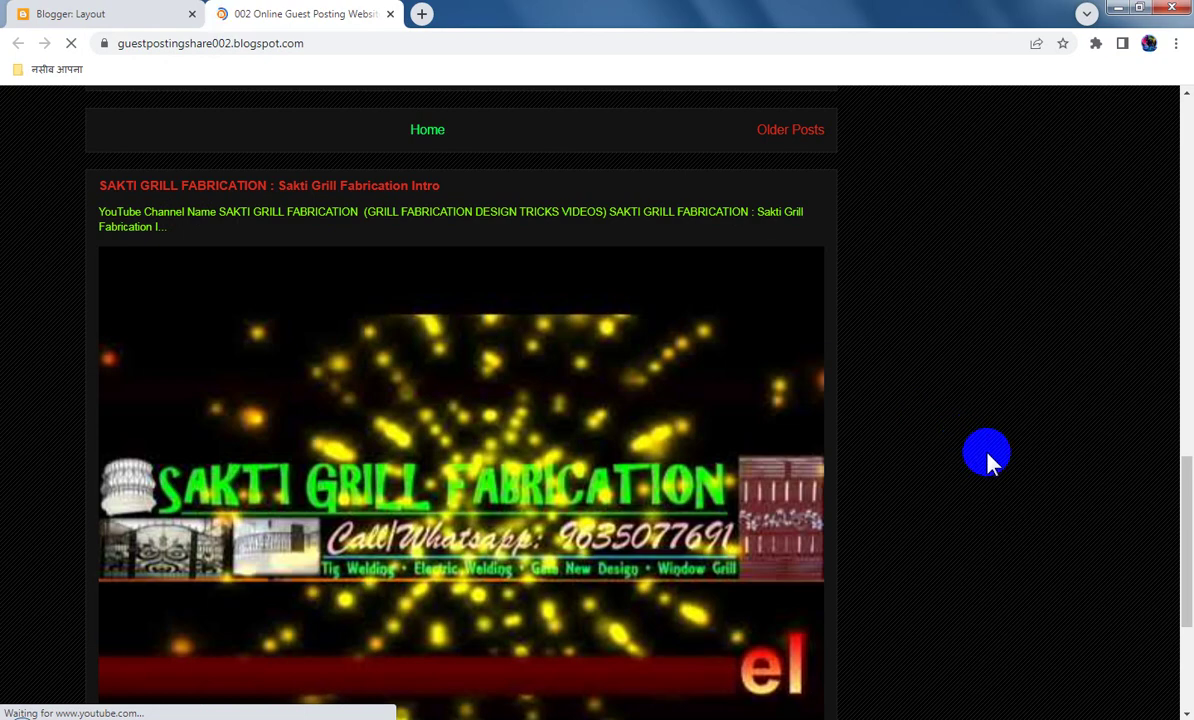
scroll(987, 455, "up", 15)
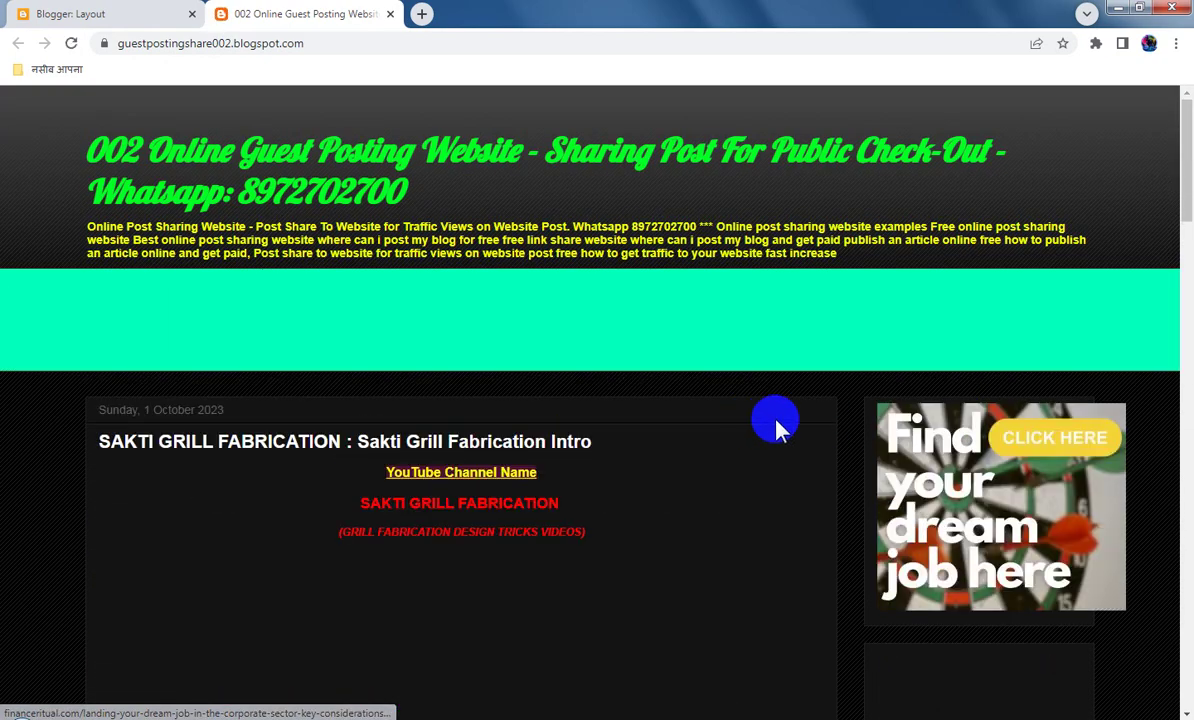
scroll(820, 483, "down", 1)
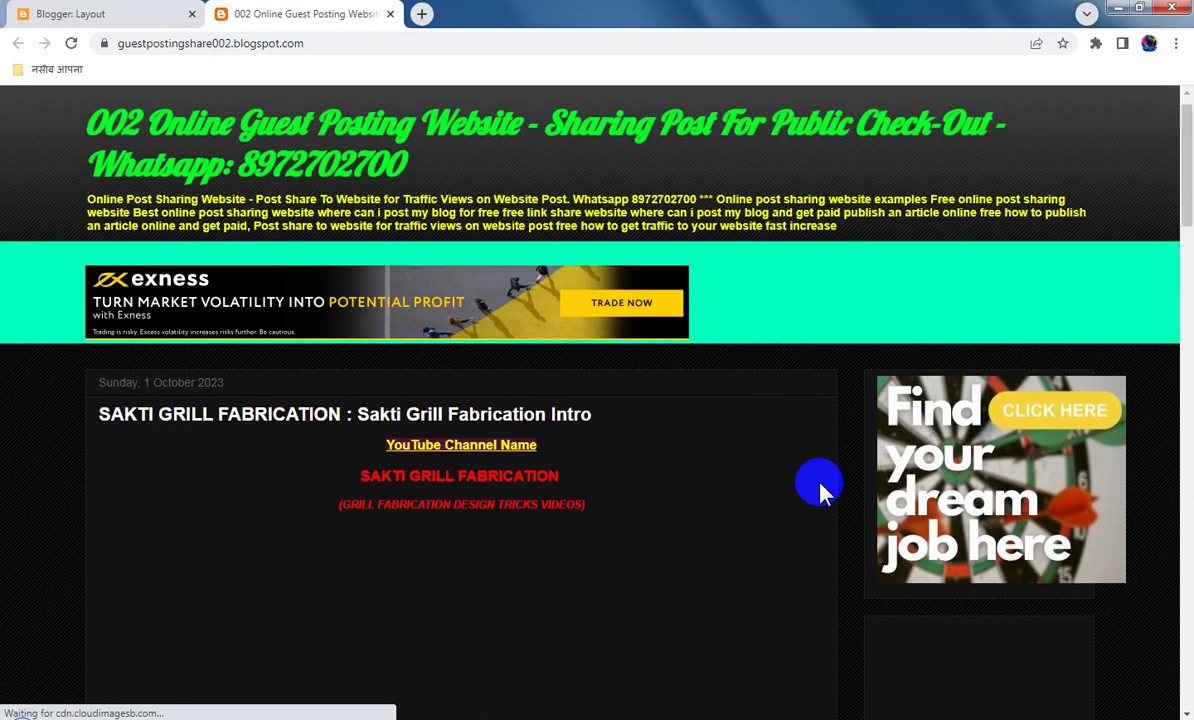
scroll(820, 483, "down", 2)
scroll(820, 483, "up", 3)
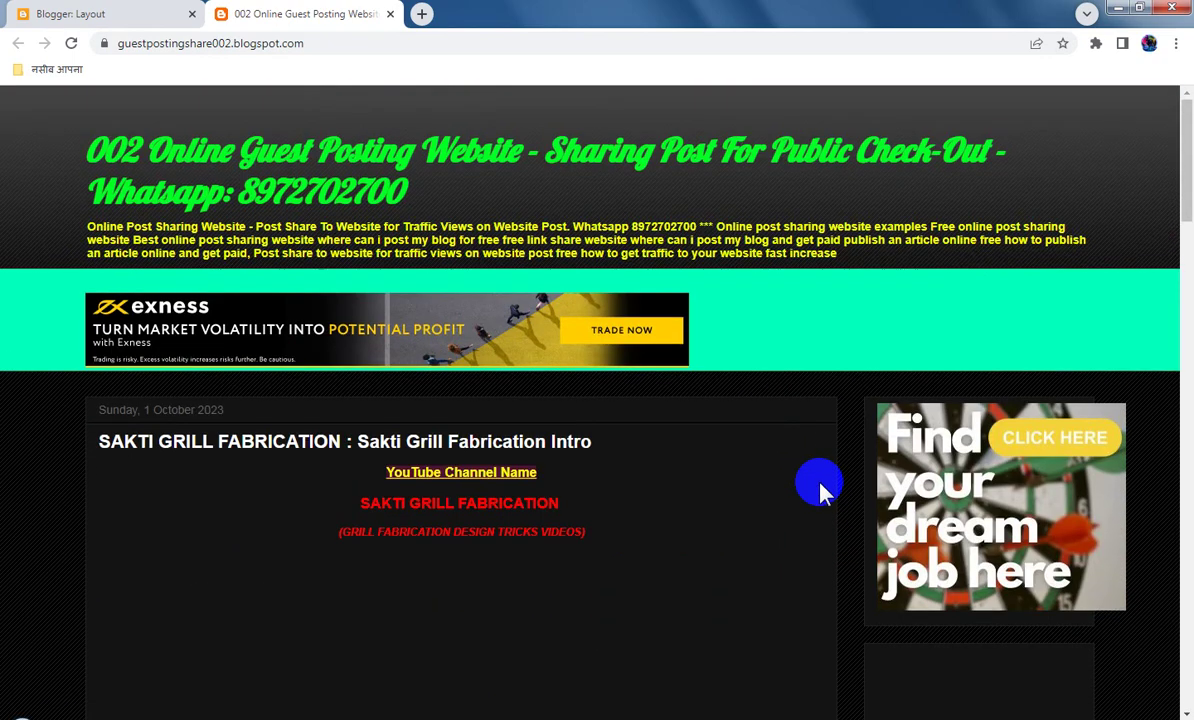
scroll(820, 490, "down", 12)
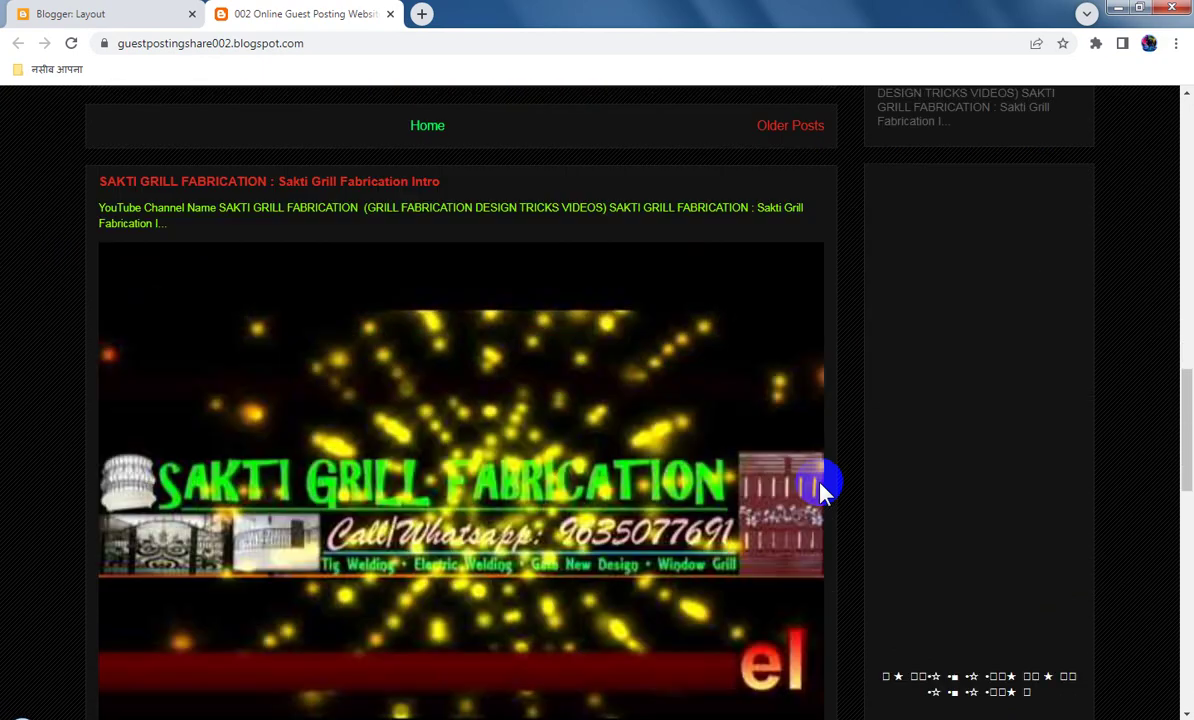
scroll(820, 490, "down", 10)
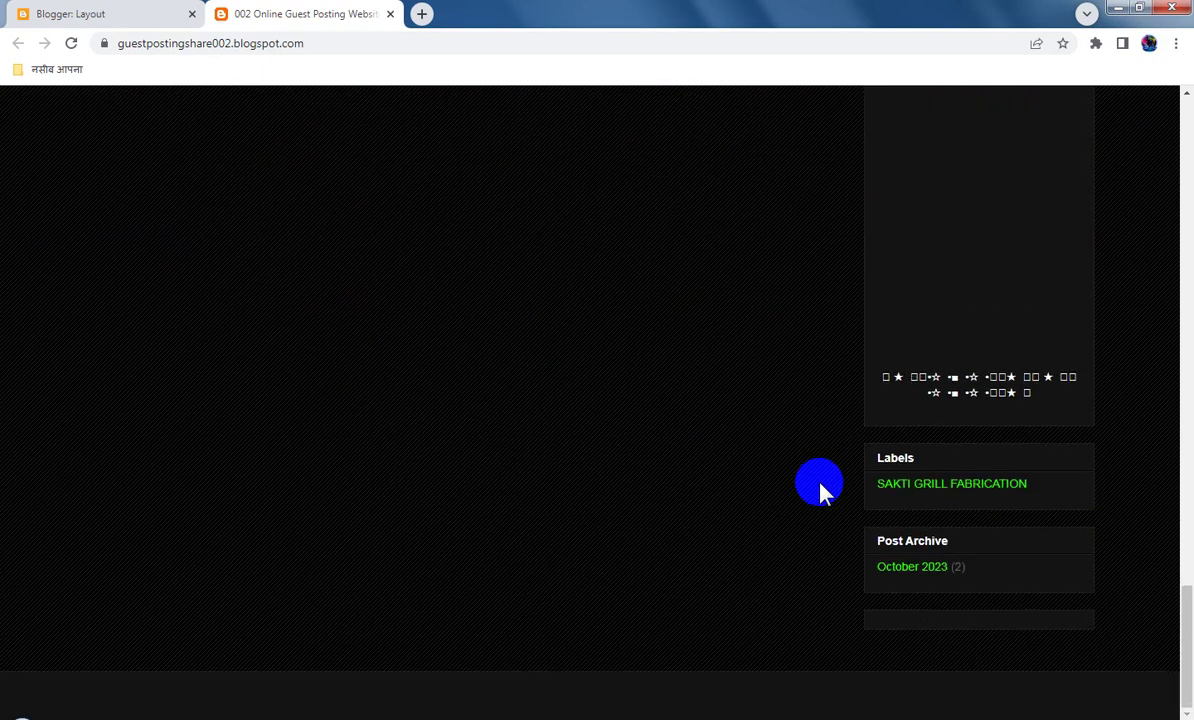
scroll(820, 490, "up", 5)
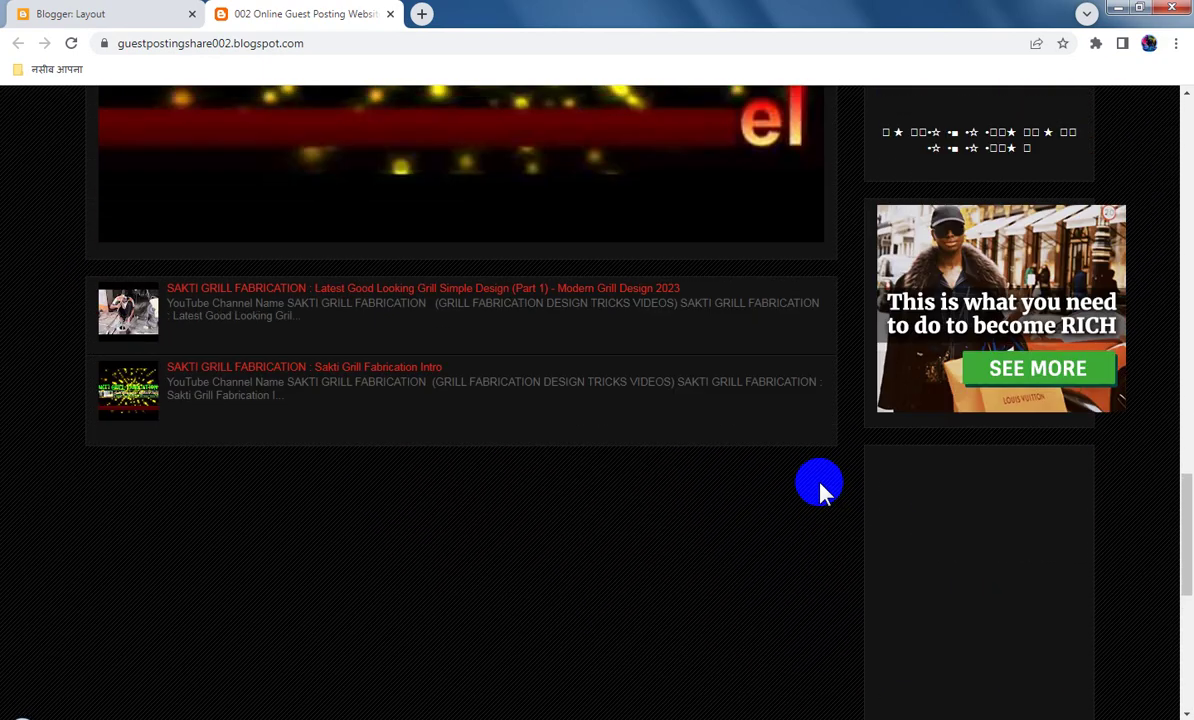
scroll(820, 490, "down", 6)
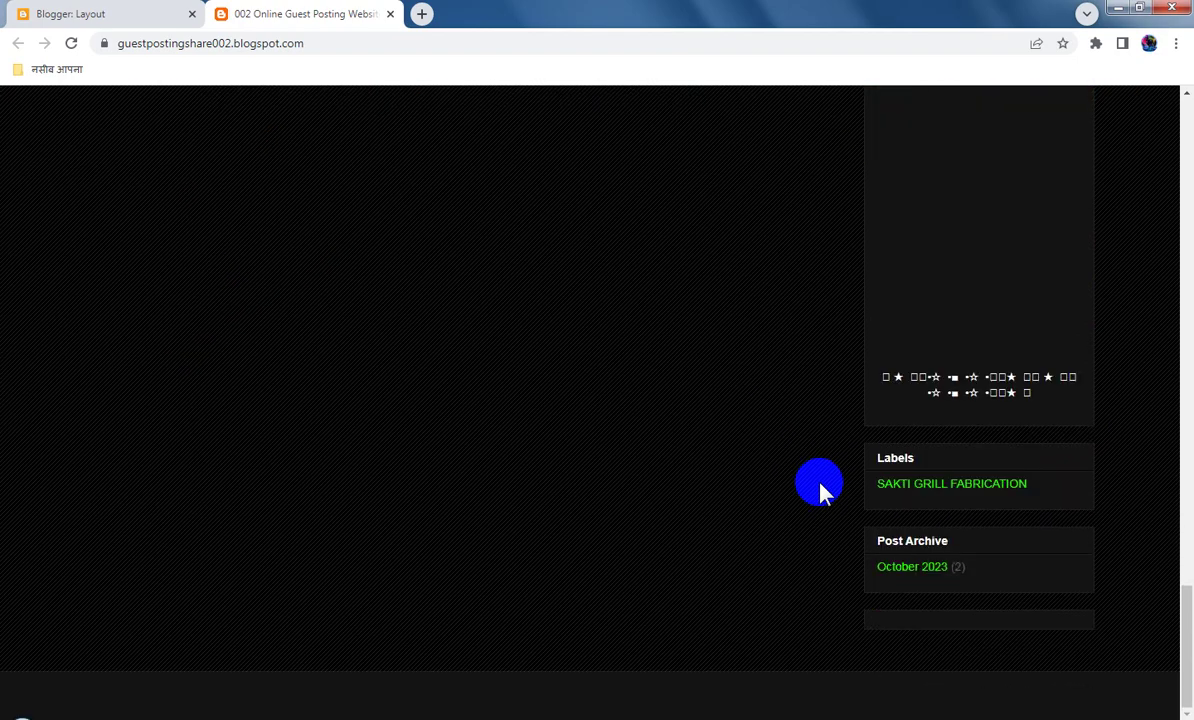
scroll(820, 490, "up", 5)
scroll(820, 490, "up", 3)
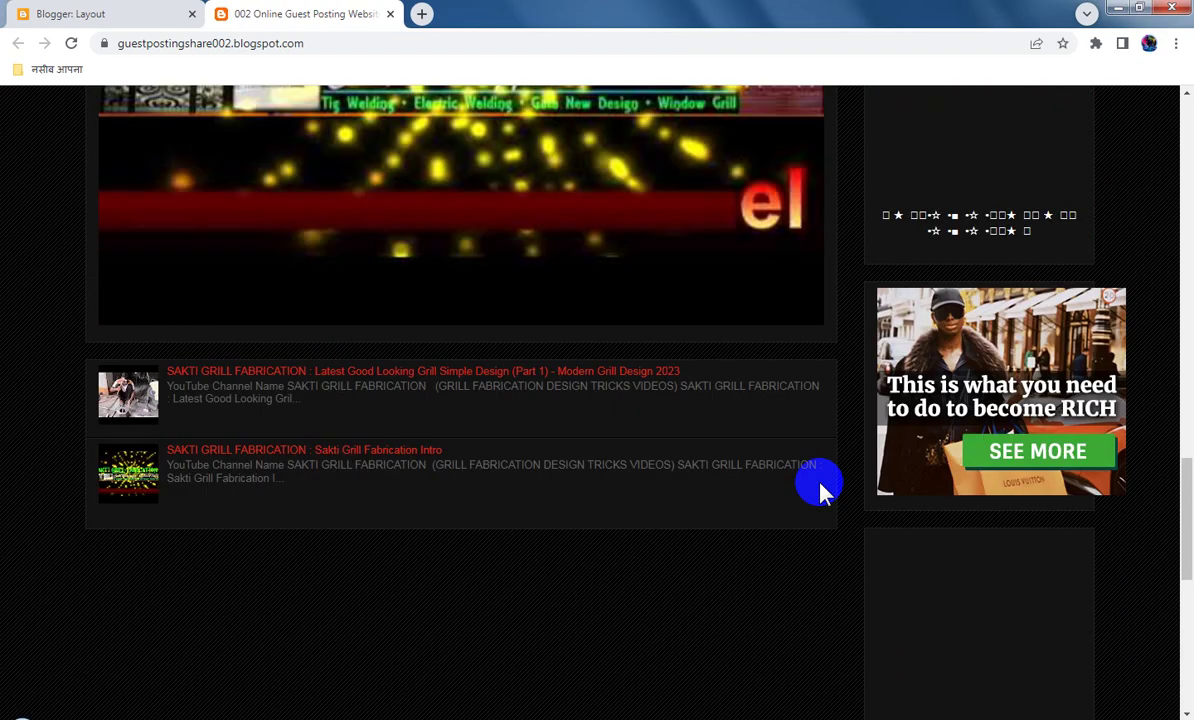
scroll(820, 490, "up", 5)
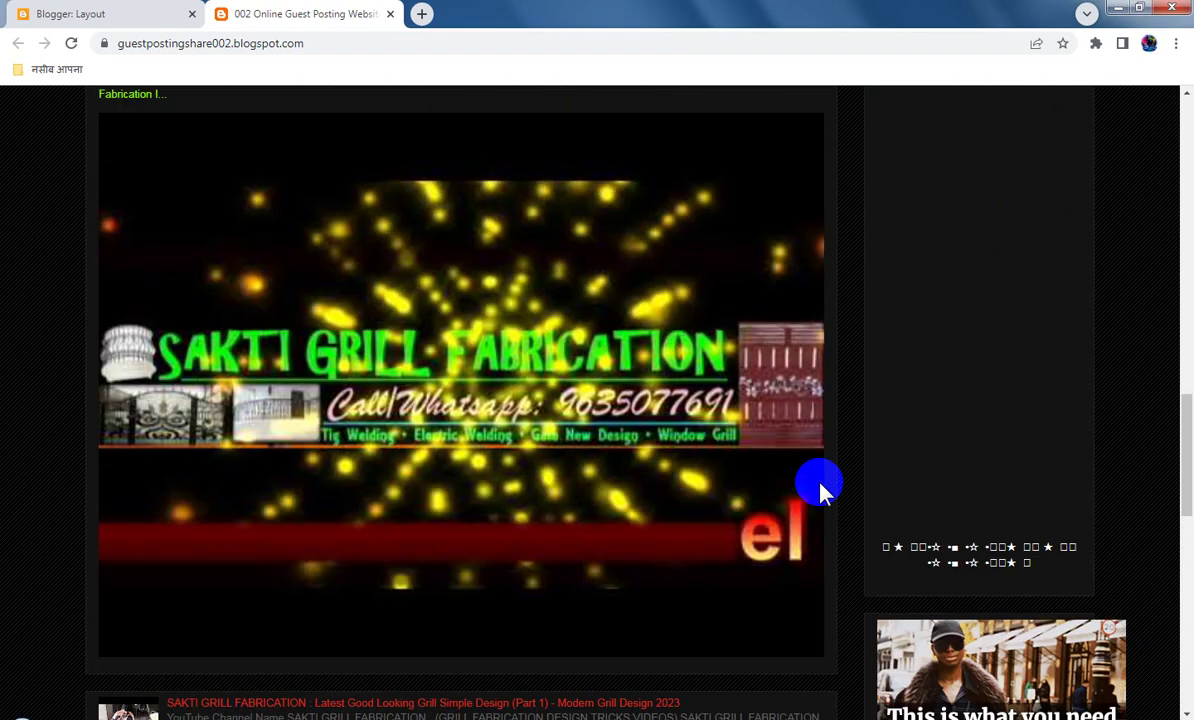
scroll(820, 490, "down", 8)
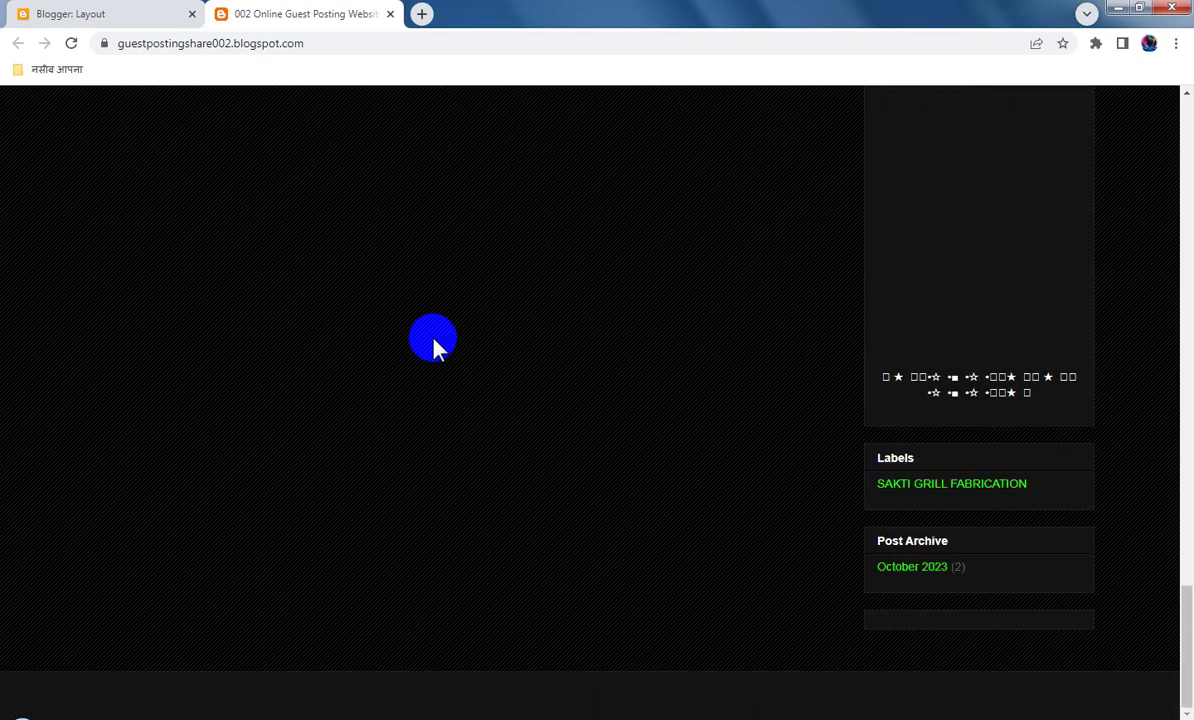
In the Blogger layout, remove the HTML/JavaScript ad gadget directly above Labels in the sidebar, and save the layout.
left_click(100, 14)
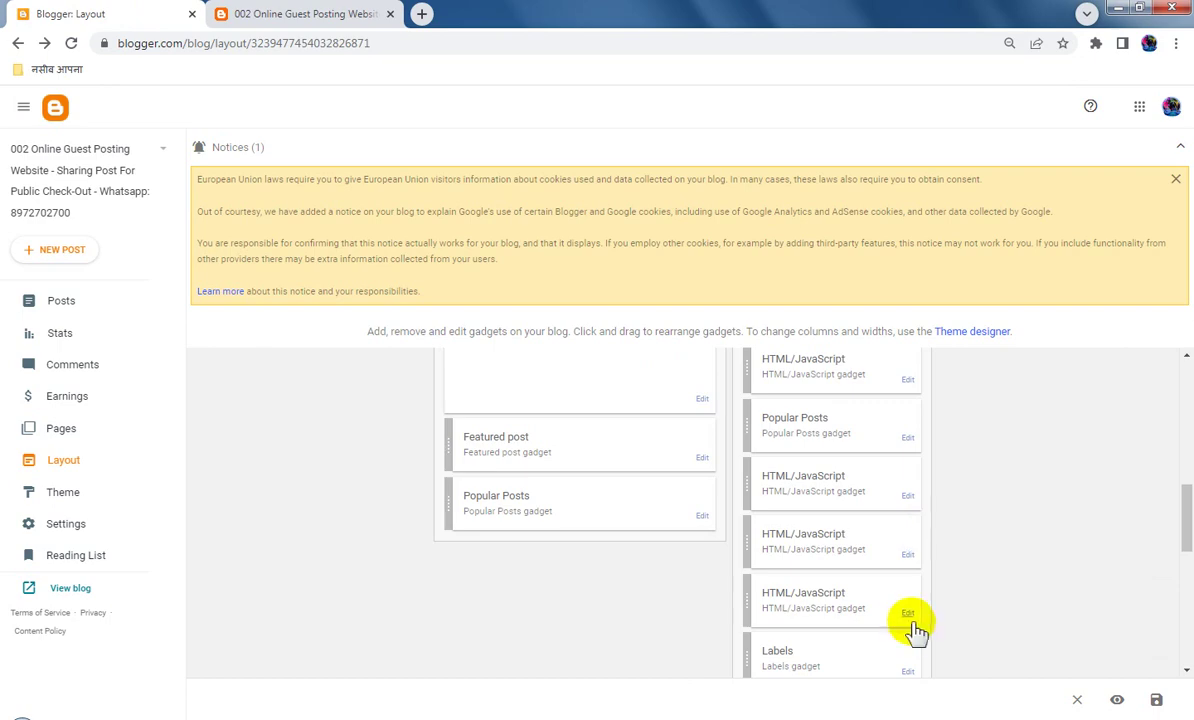
left_click(907, 620)
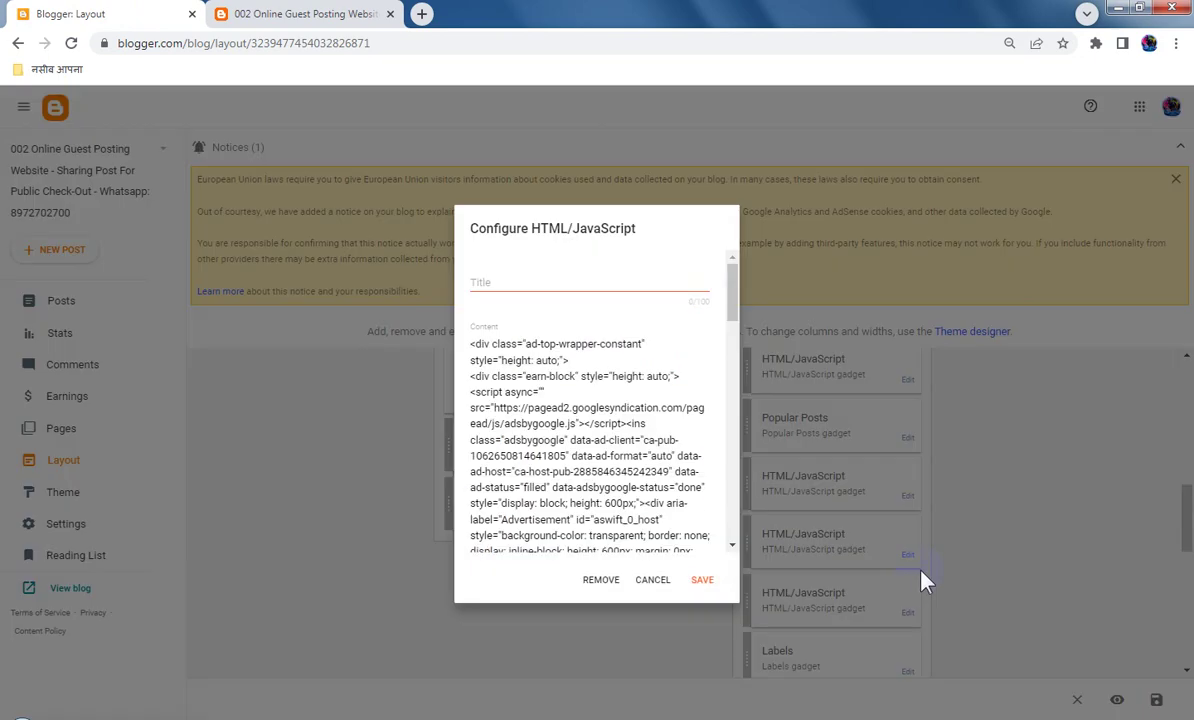
left_click(603, 582)
left_click(694, 446)
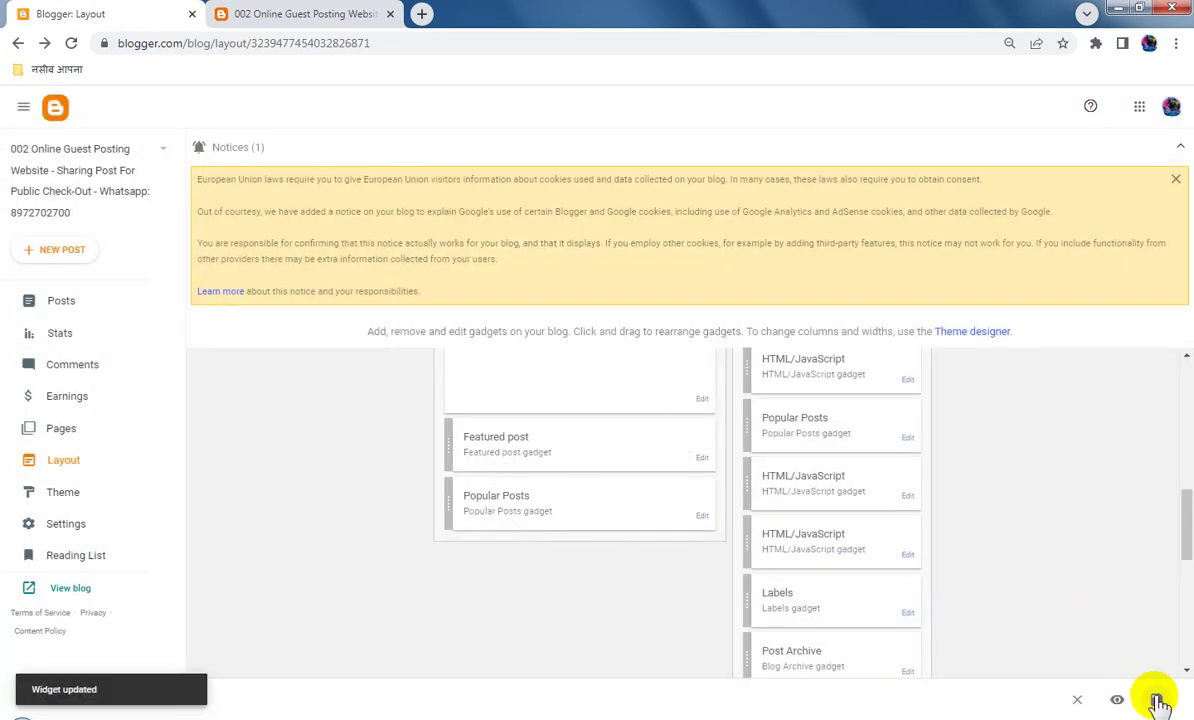
left_click(1157, 703)
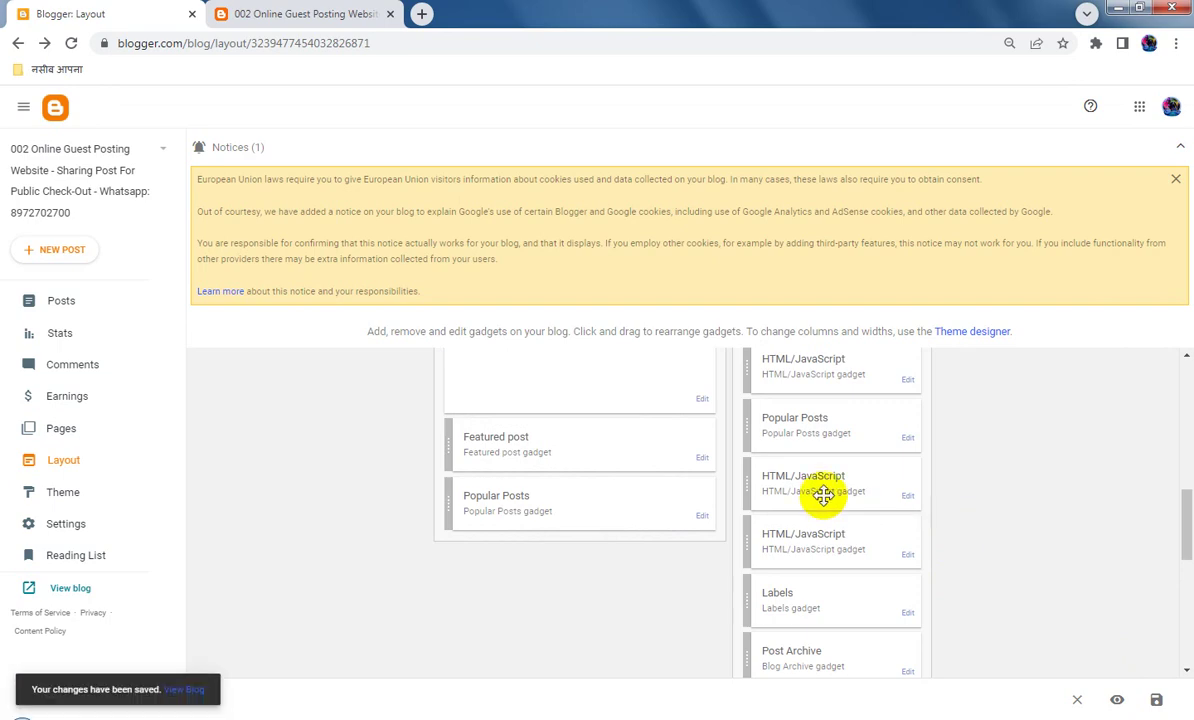
Reload the live blog and examine the sidebar above Labels, the header banner and the remaining ad blocks.
left_click(305, 18)
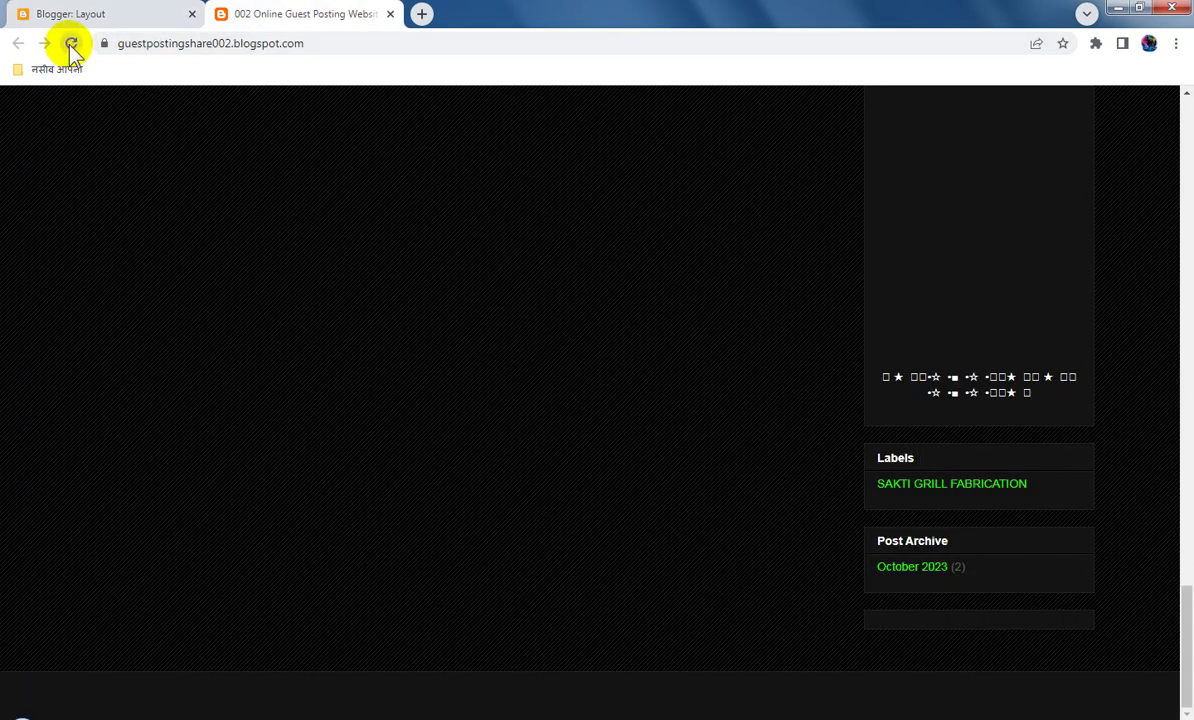
left_click(67, 43)
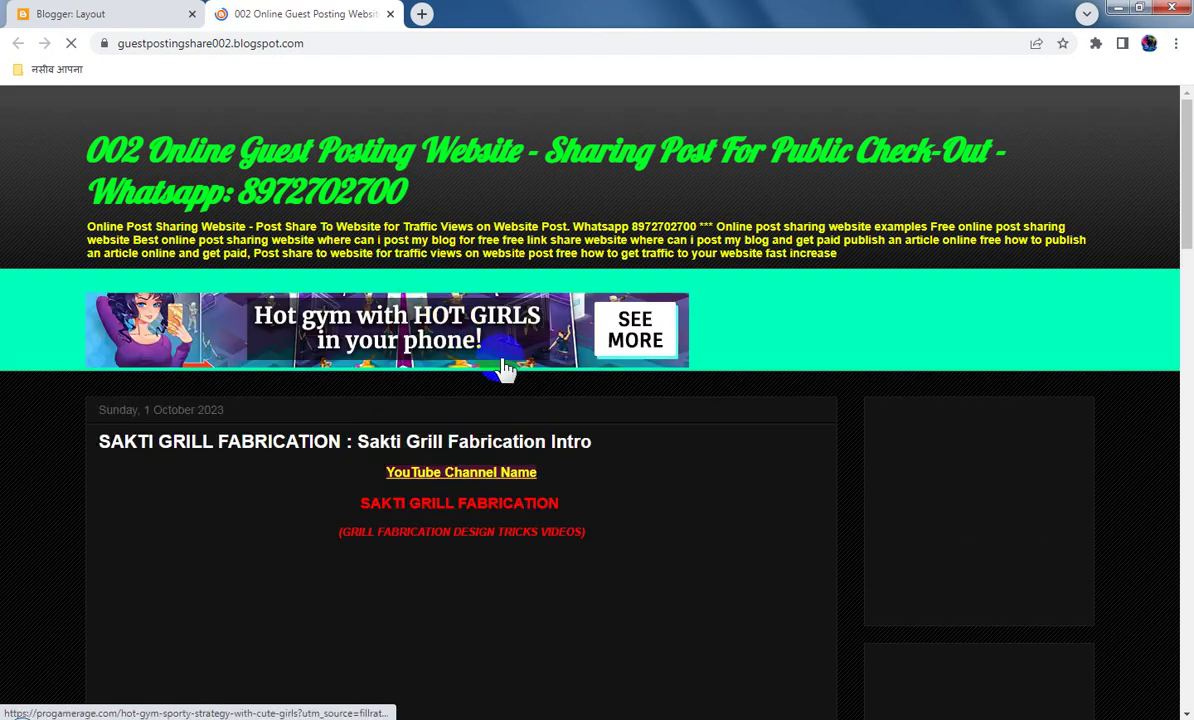
scroll(576, 392, "down", 5)
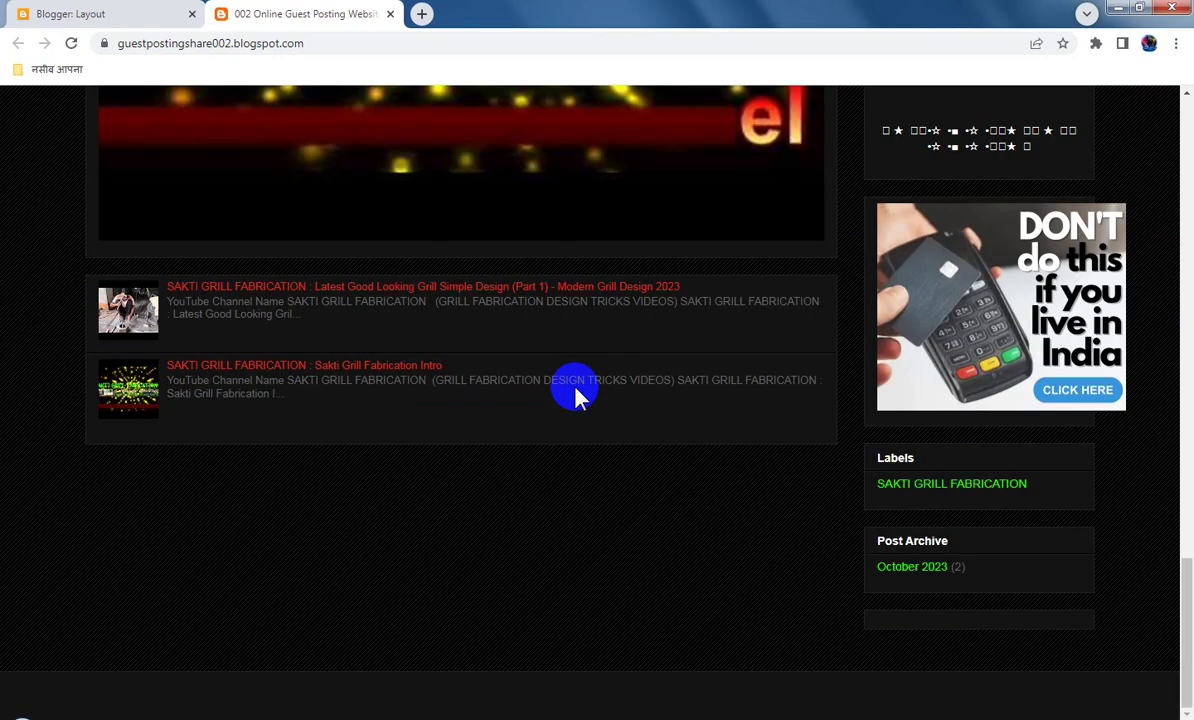
scroll(575, 392, "up", 7)
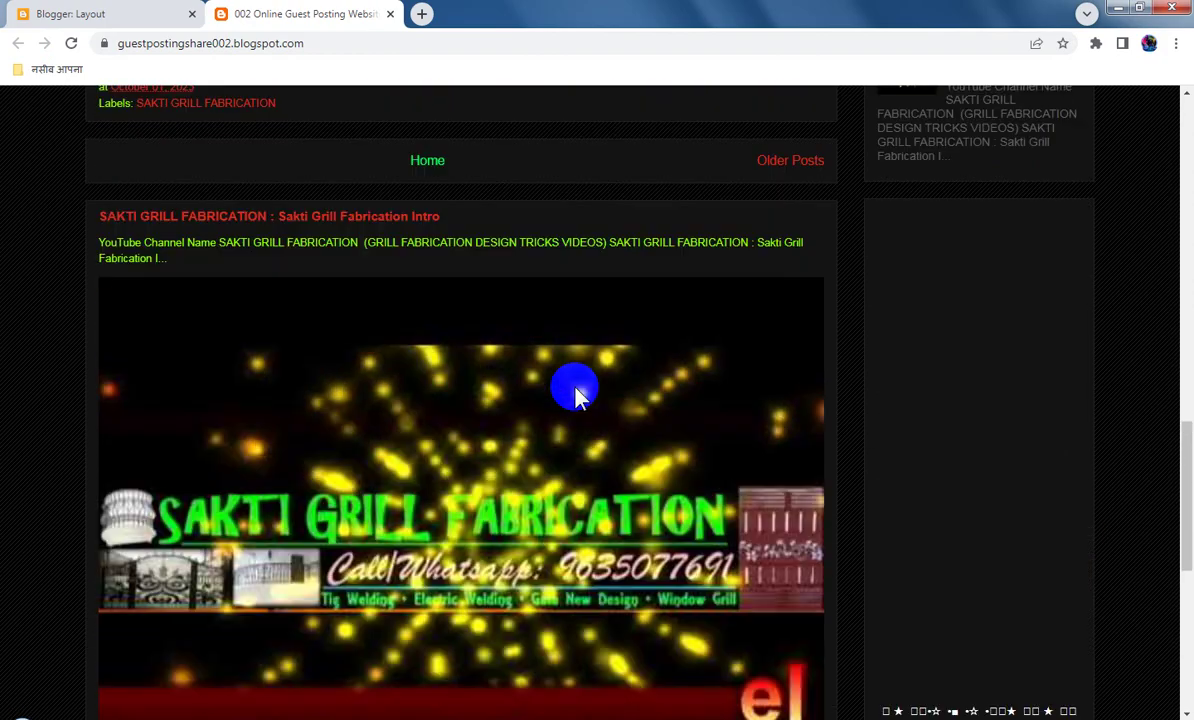
scroll(577, 396, "up", 10)
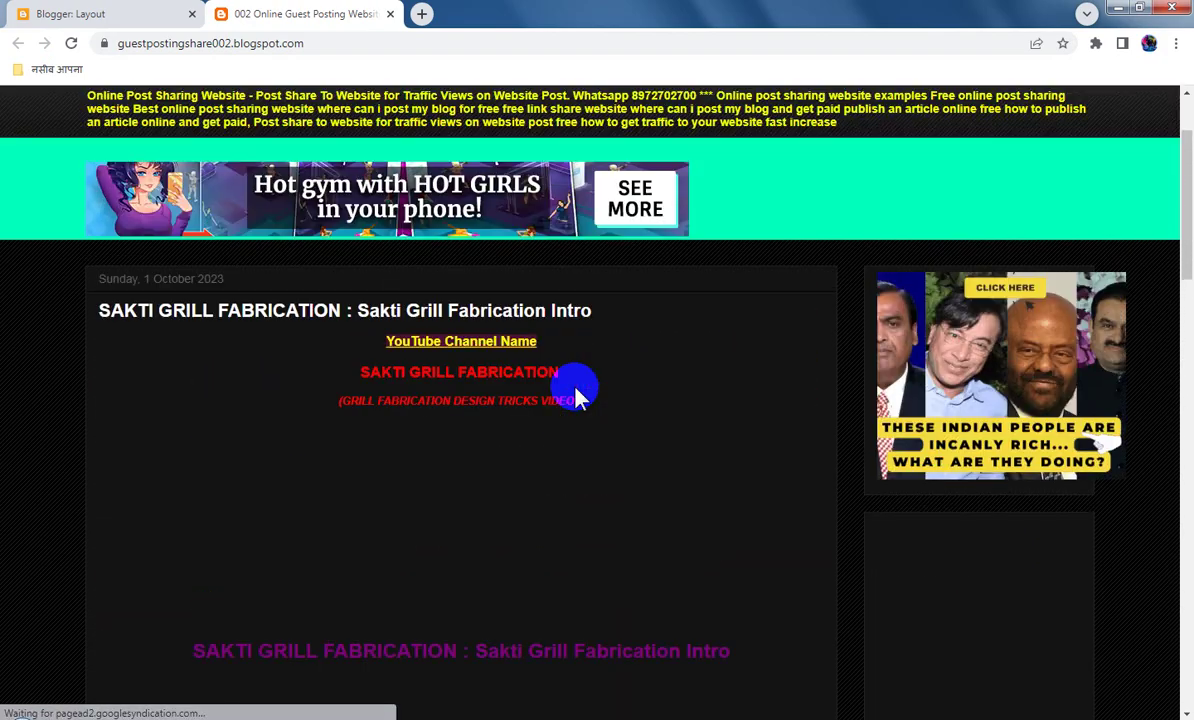
scroll(575, 395, "down", 3)
scroll(575, 395, "up", 2)
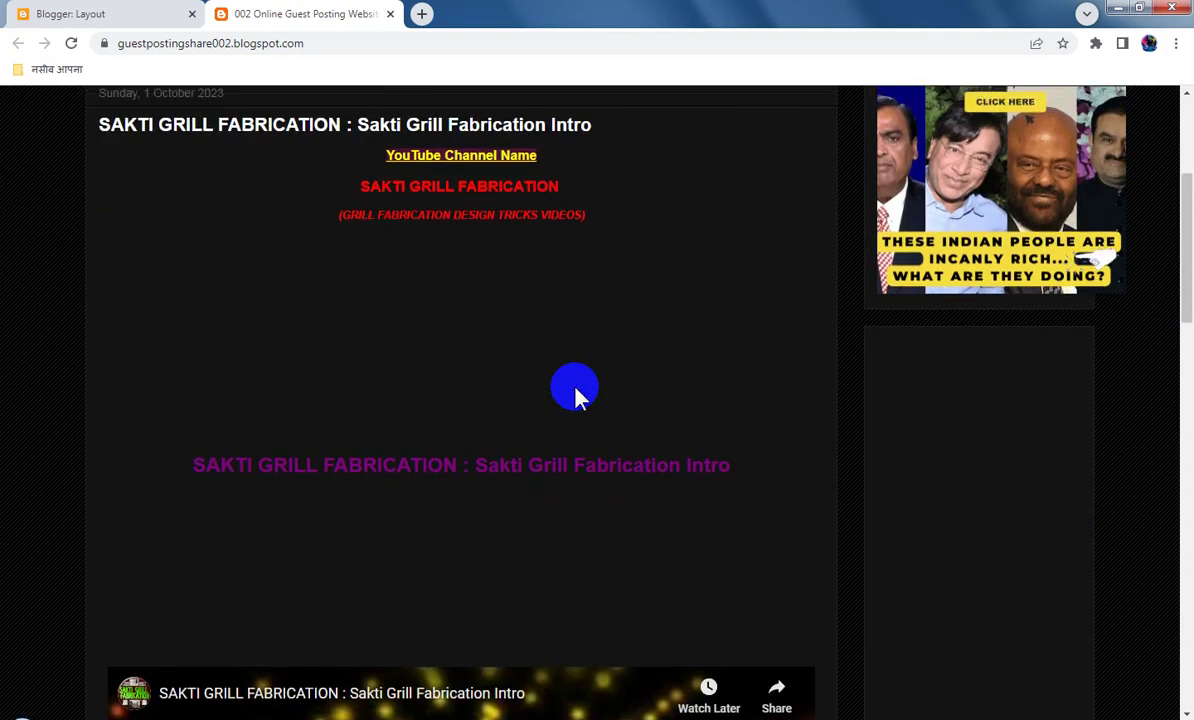
scroll(575, 395, "down", 11)
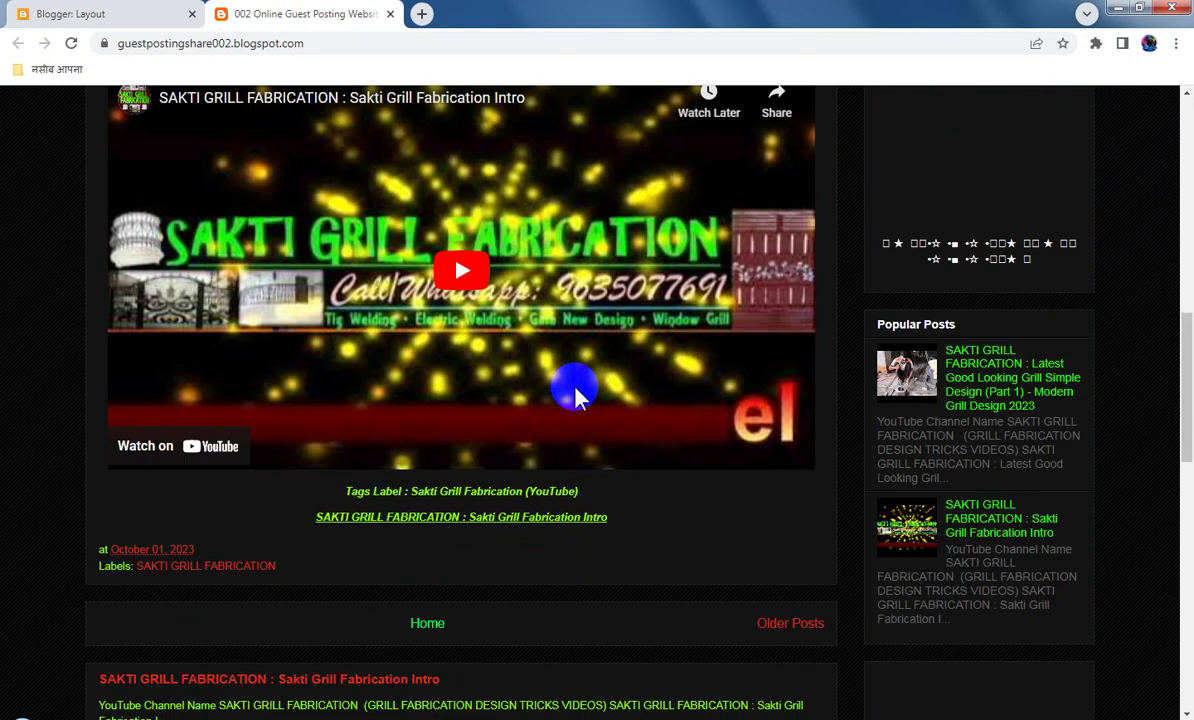
scroll(575, 395, "down", 5)
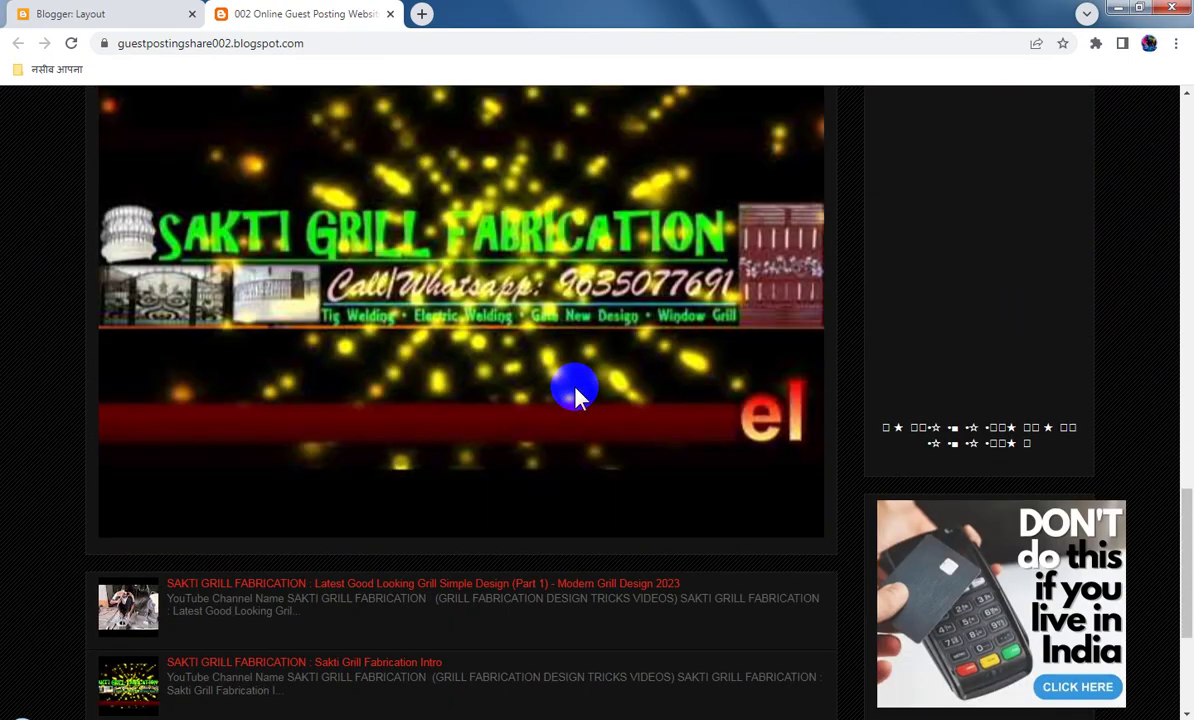
Compare the sidebar blocks between Popular Posts and Labels on the live blog to identify the empty ad gadget.
scroll(575, 395, "up", 4)
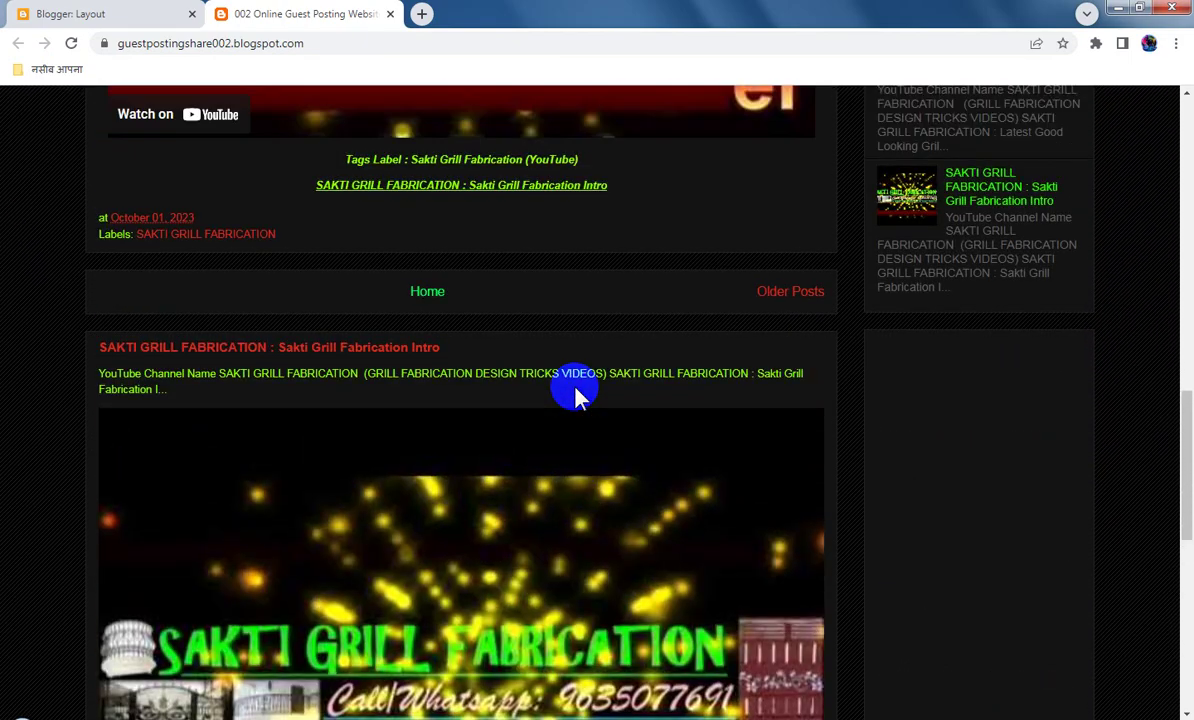
scroll(575, 395, "down", 2)
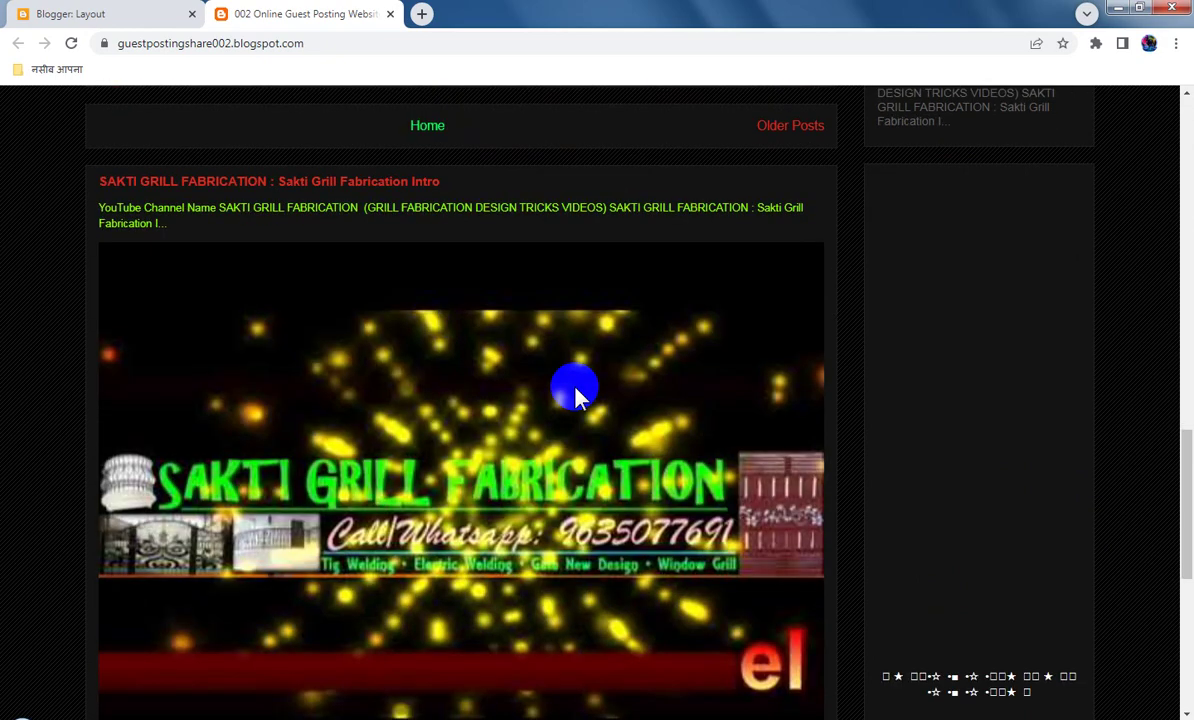
scroll(575, 395, "down", 4)
scroll(575, 395, "down", 2)
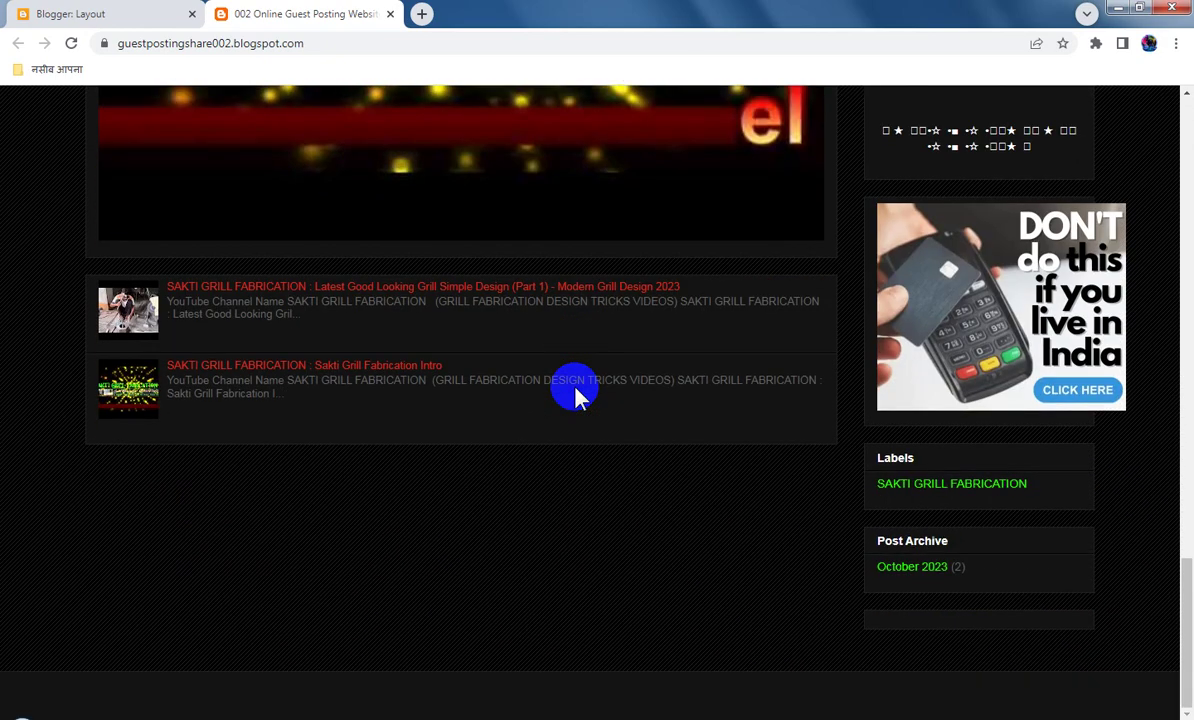
scroll(575, 395, "up", 3)
In the Blogger layout, remove the HTML/JavaScript ad gadget directly below Popular Posts in the sidebar, and save the layout.
left_click(78, 13)
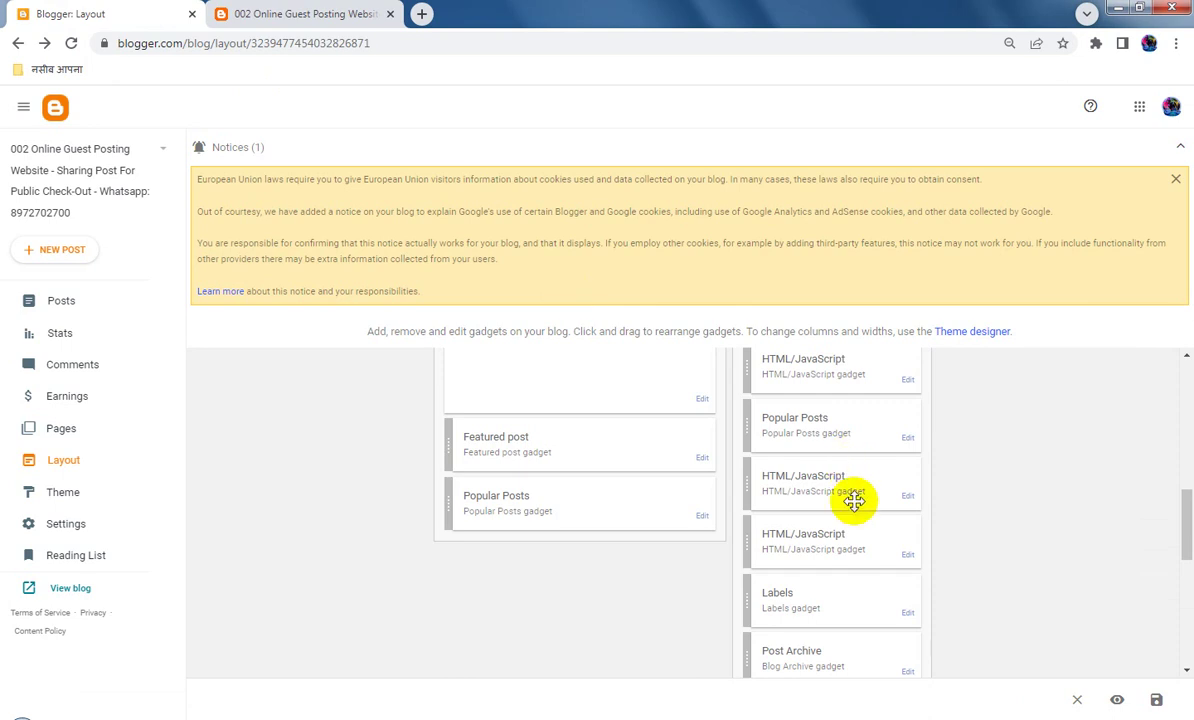
left_click(910, 500)
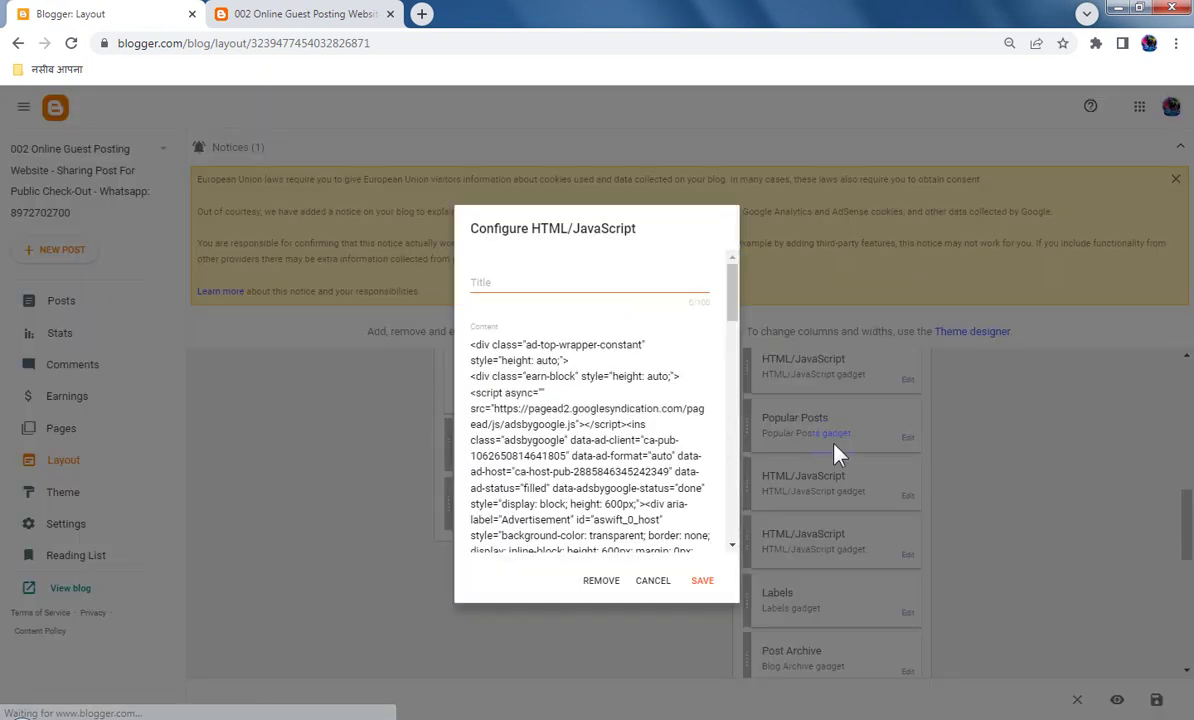
left_click(575, 388)
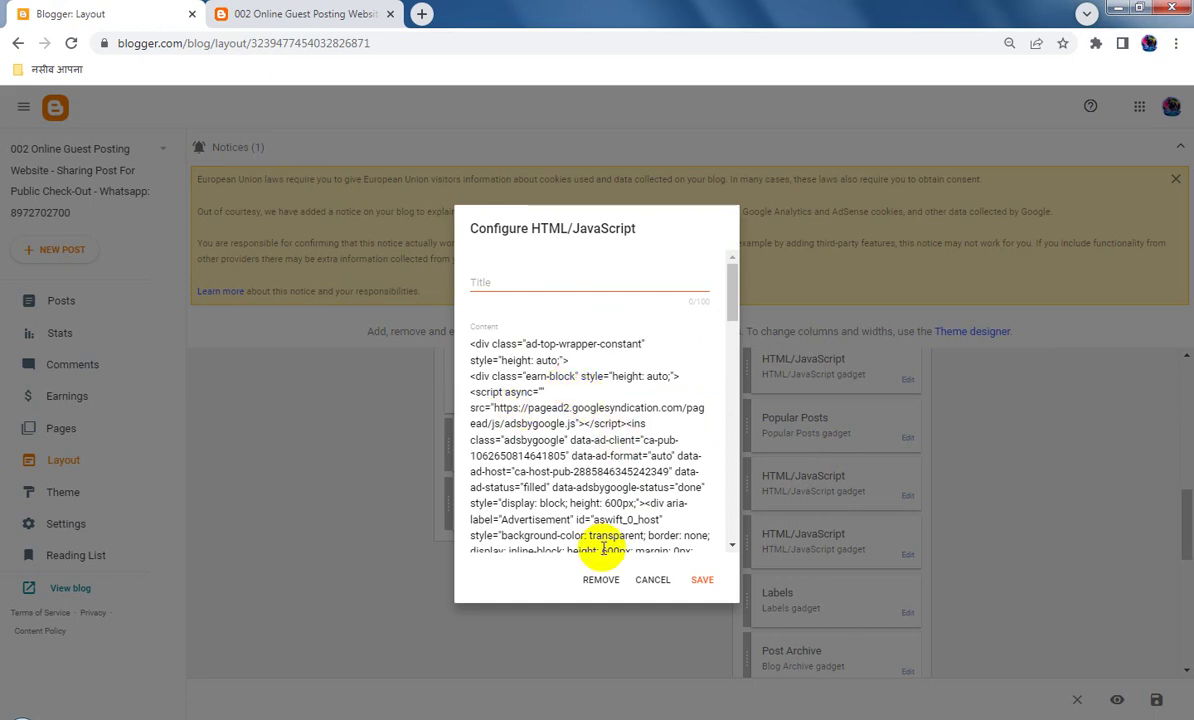
left_click(602, 585)
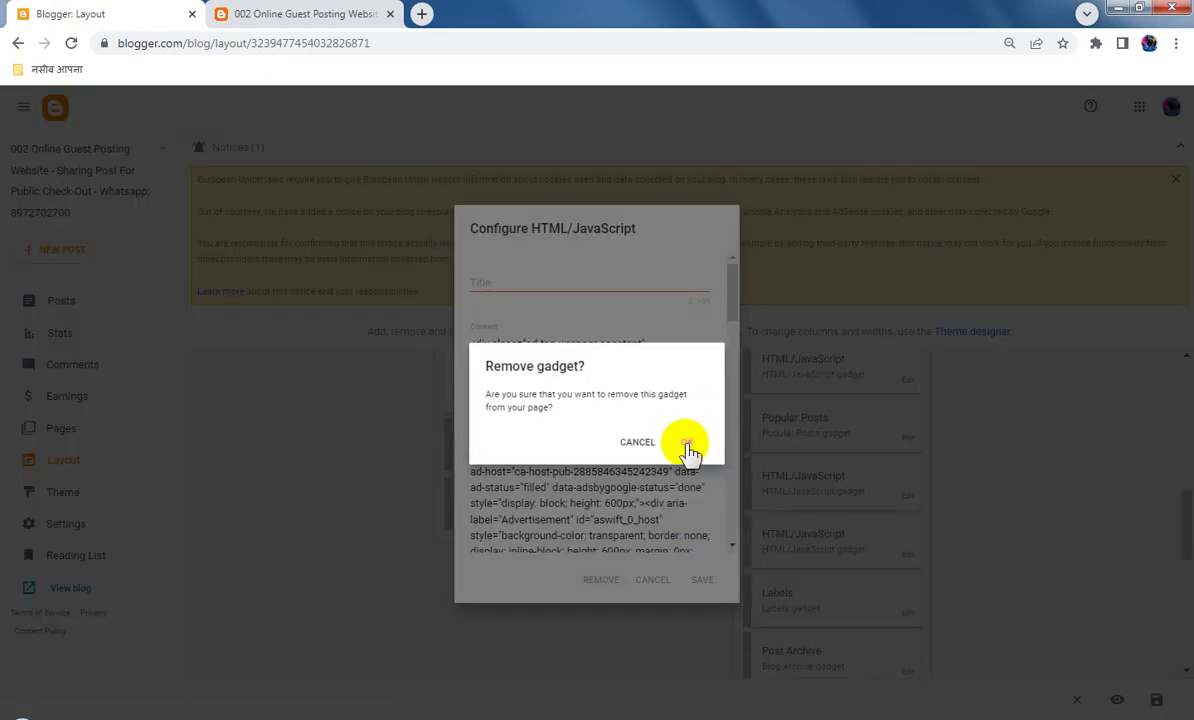
left_click(687, 444)
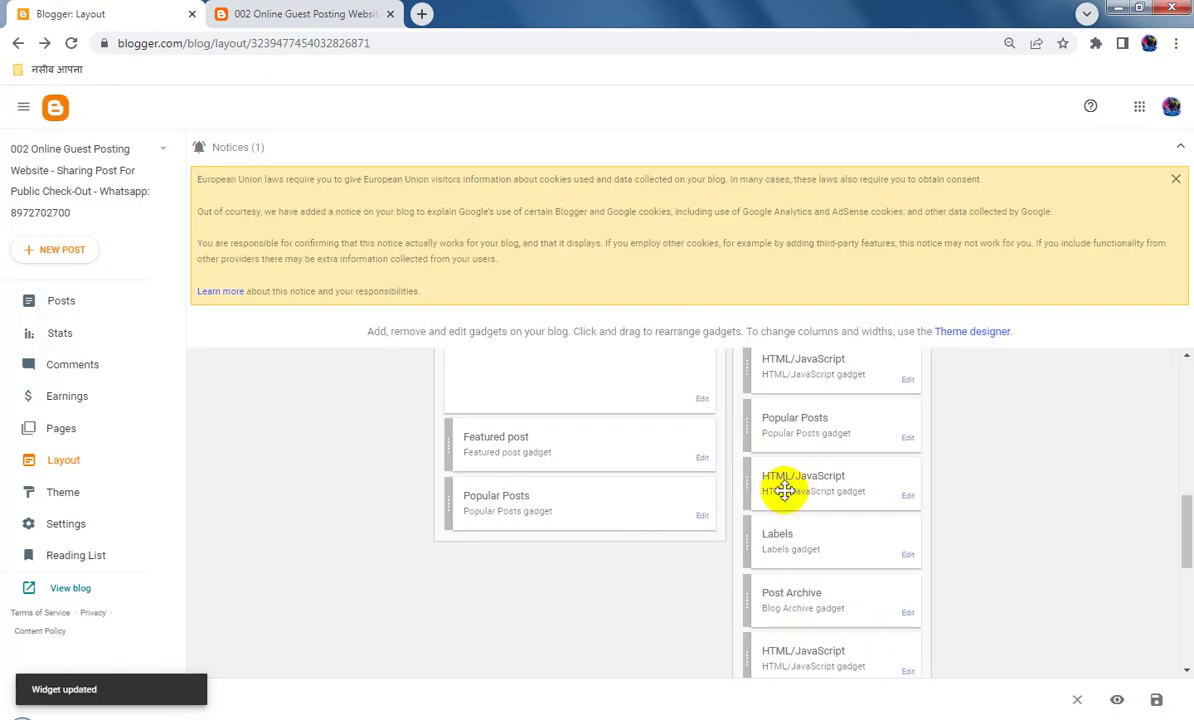
left_click(1157, 700)
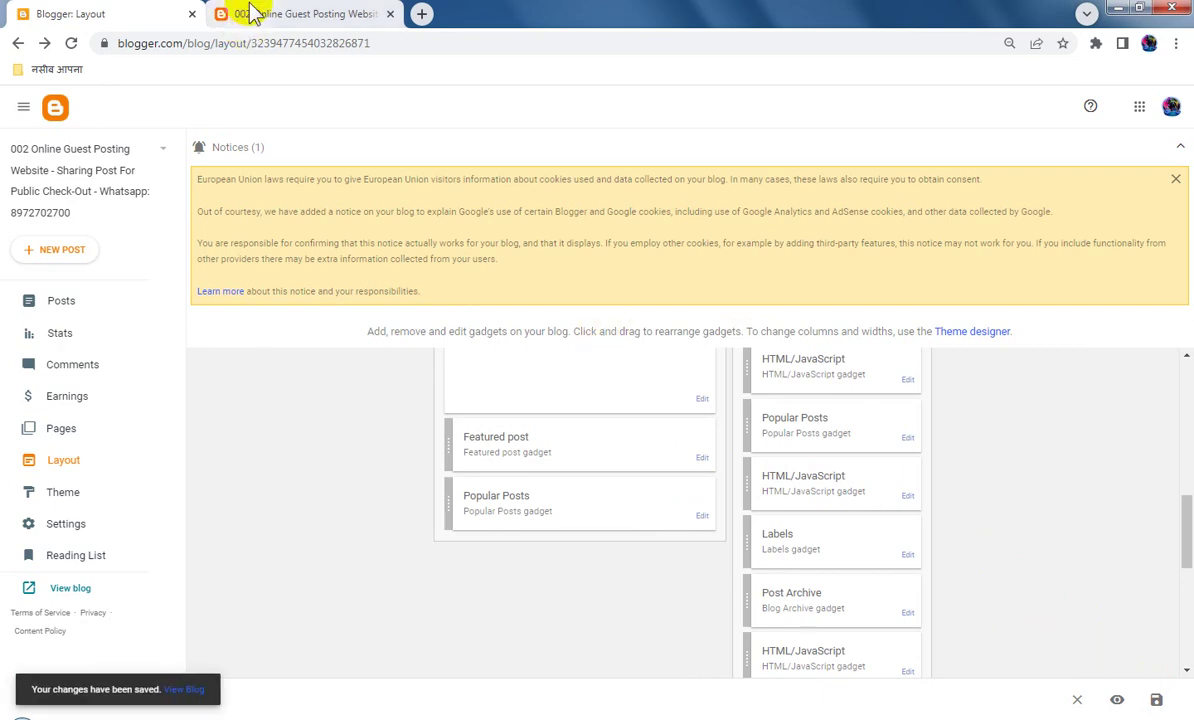
Reload the live blog and check the sidebar between Popular Posts and Labels, the header banner and the page end.
left_click(252, 14)
left_click(70, 42)
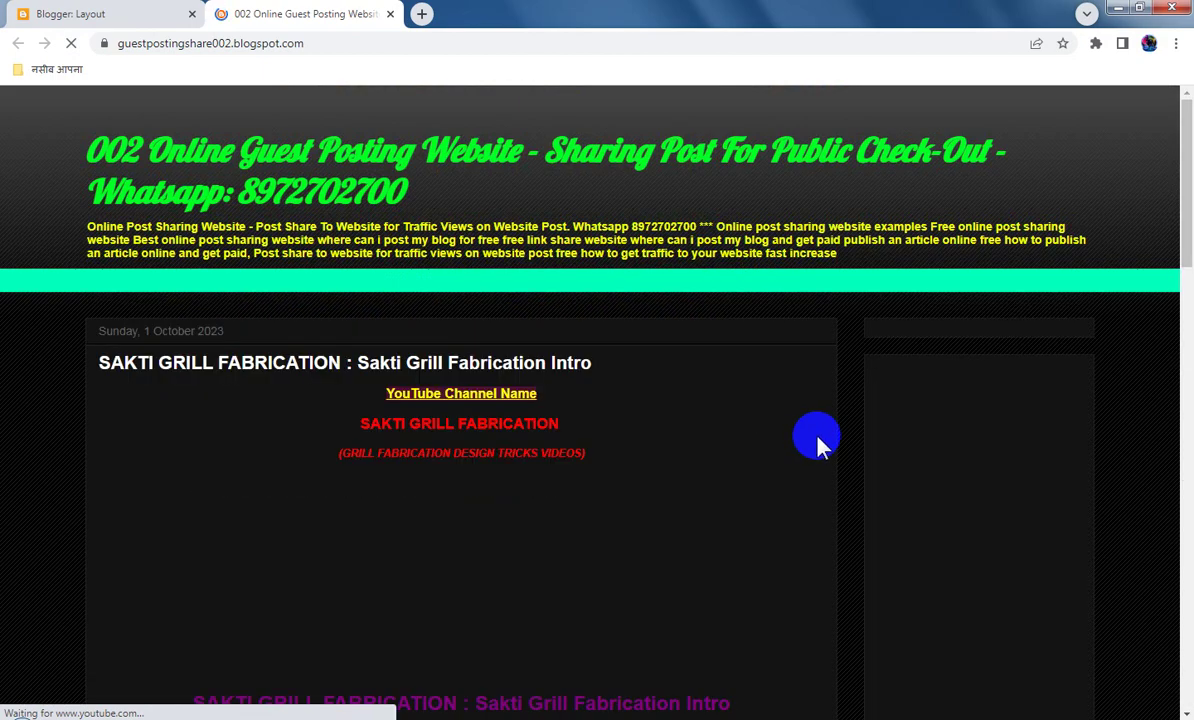
scroll(811, 437, "down", 18)
scroll(874, 490, "up", 9)
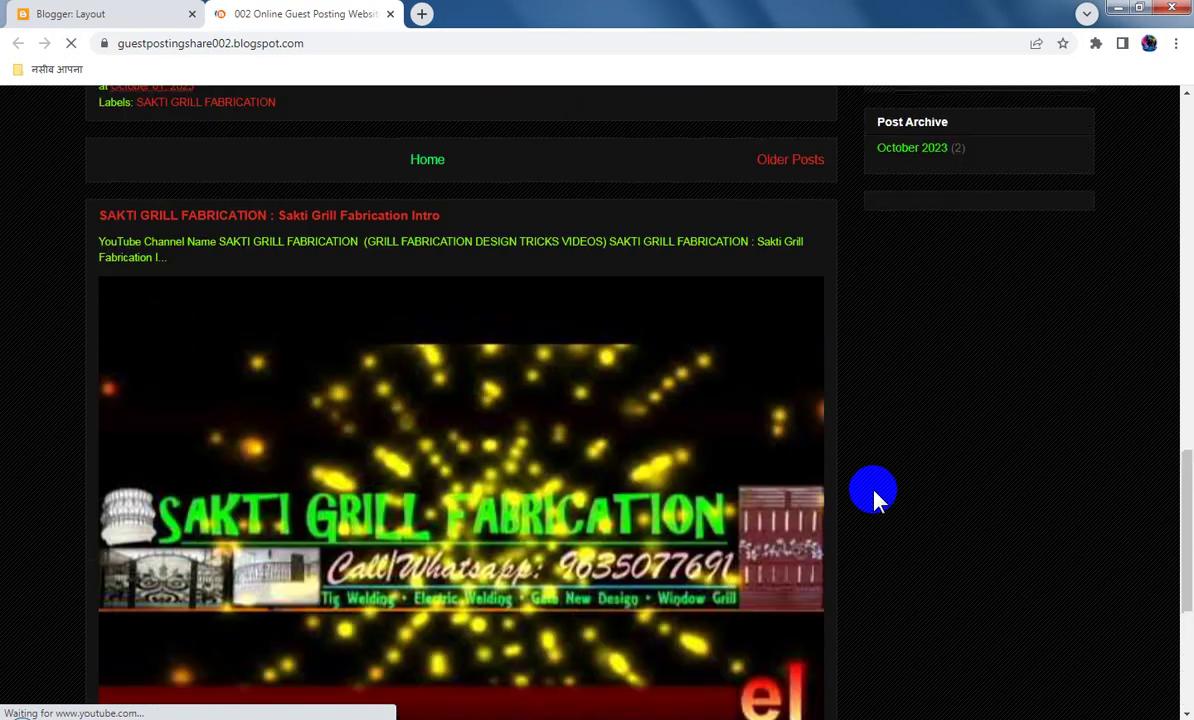
scroll(874, 495, "up", 10)
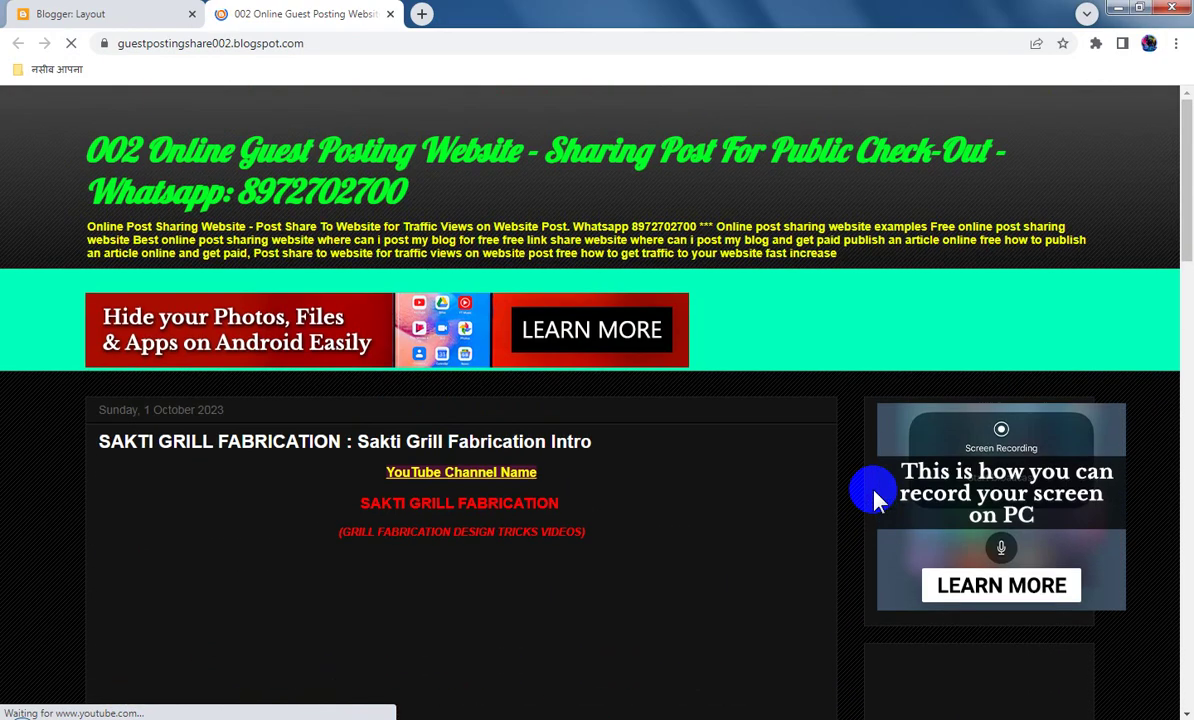
scroll(855, 490, "down", 9)
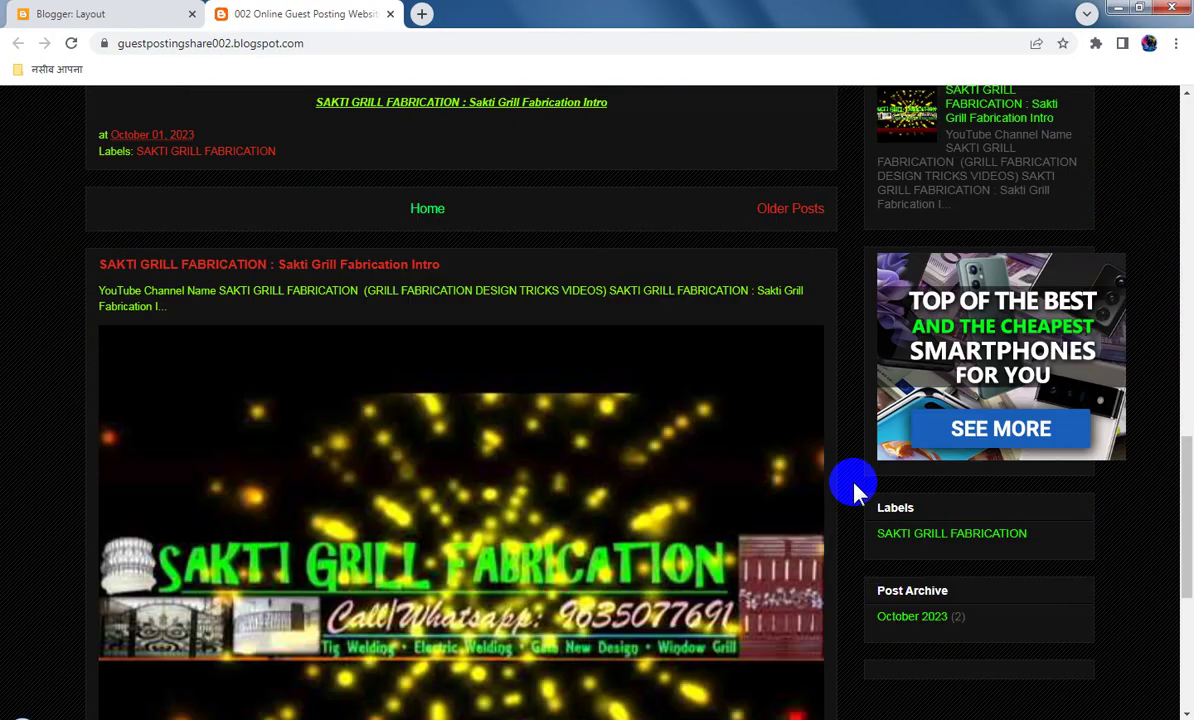
scroll(855, 490, "down", 4)
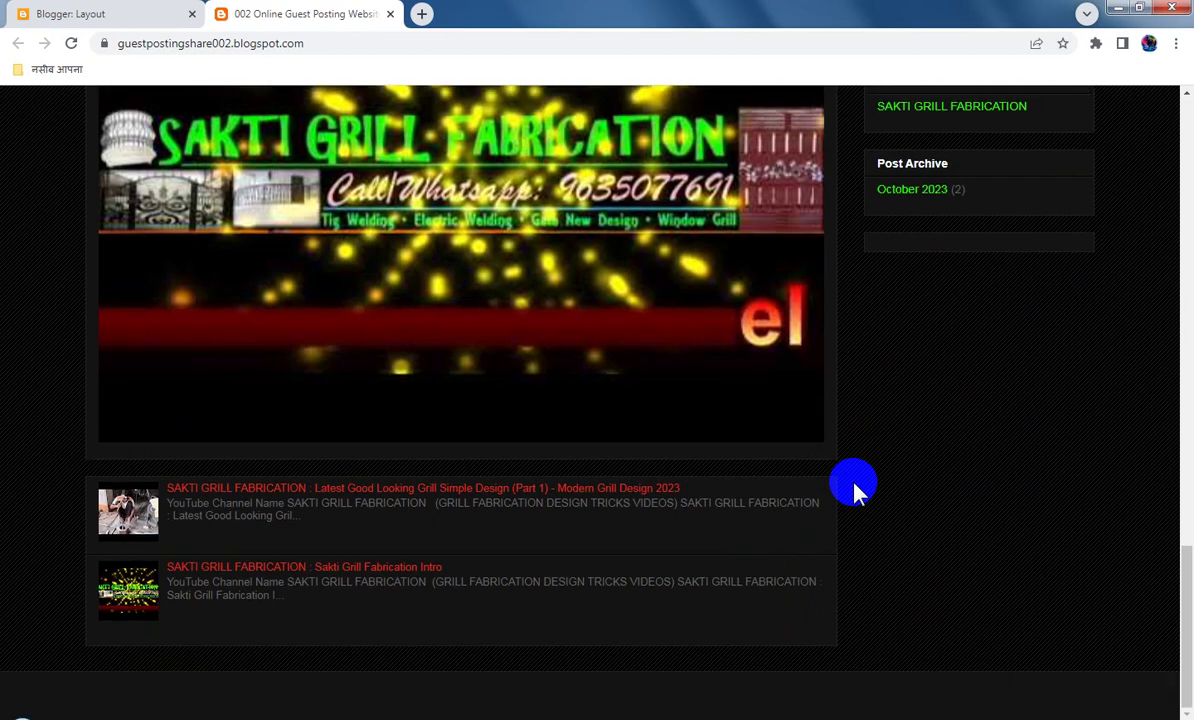
scroll(855, 490, "up", 10)
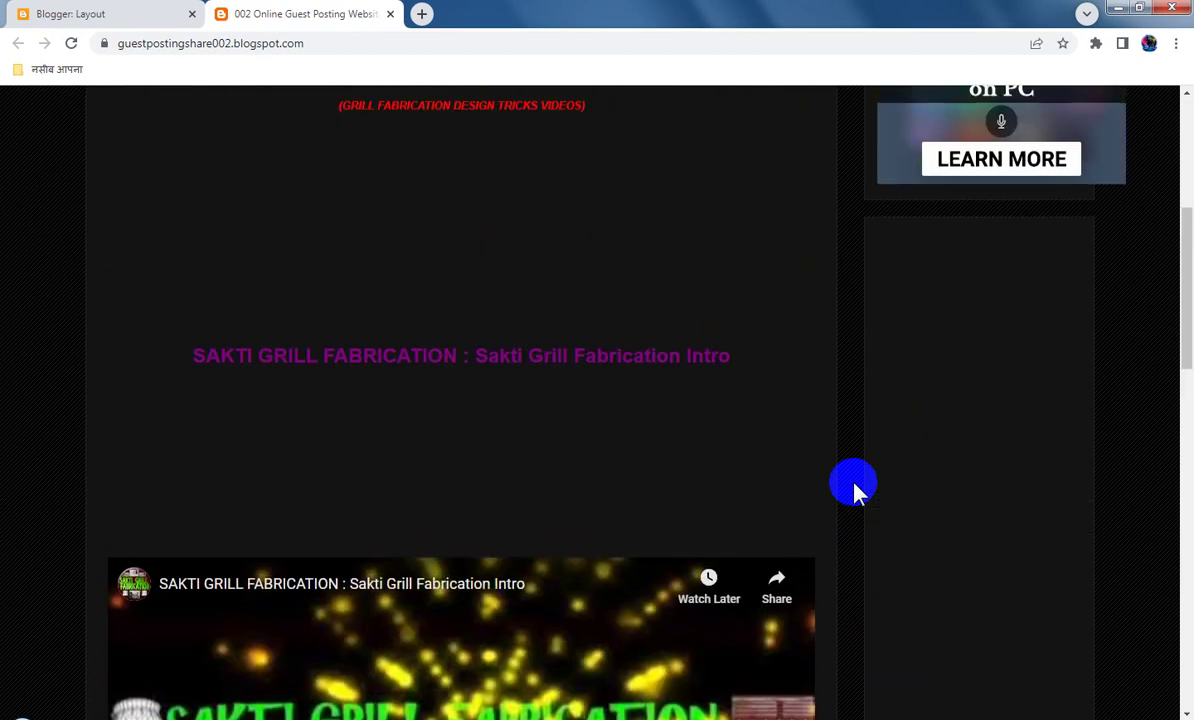
scroll(855, 490, "up", 5)
Reload the live blog again and examine the header banner and the sidebar ad blocks above and below Popular Posts.
left_click(73, 44)
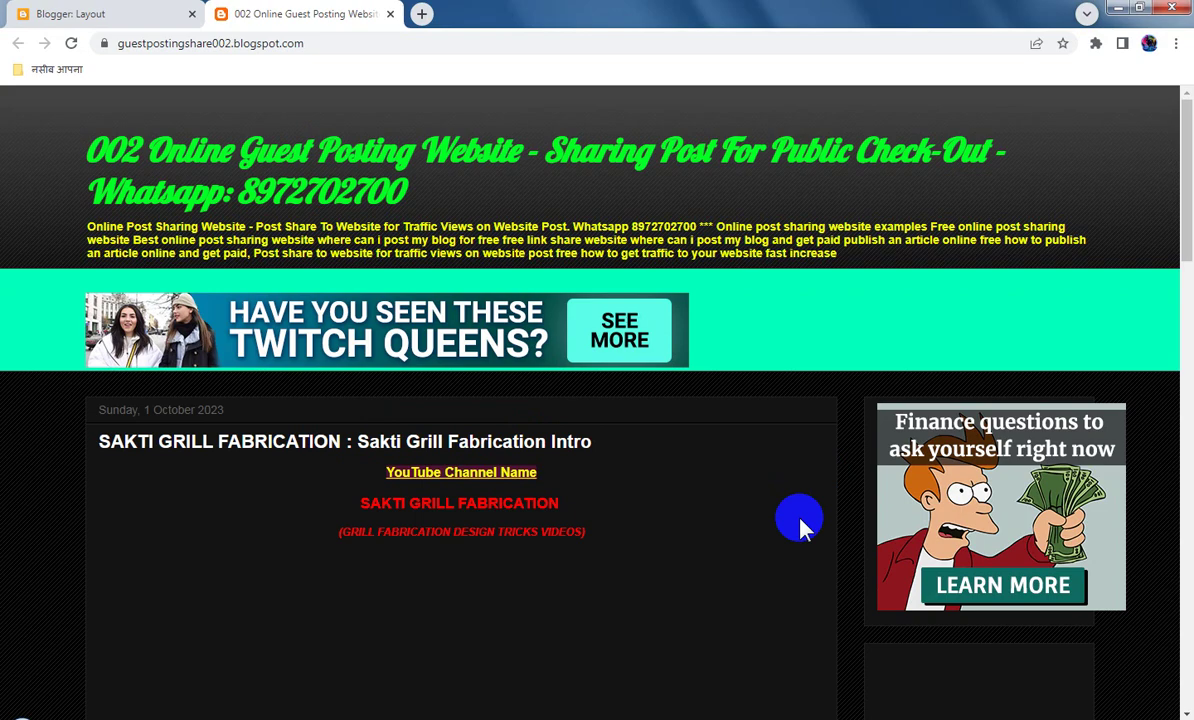
scroll(801, 525, "down", 3)
scroll(801, 525, "down", 3)
scroll(801, 525, "down", 10)
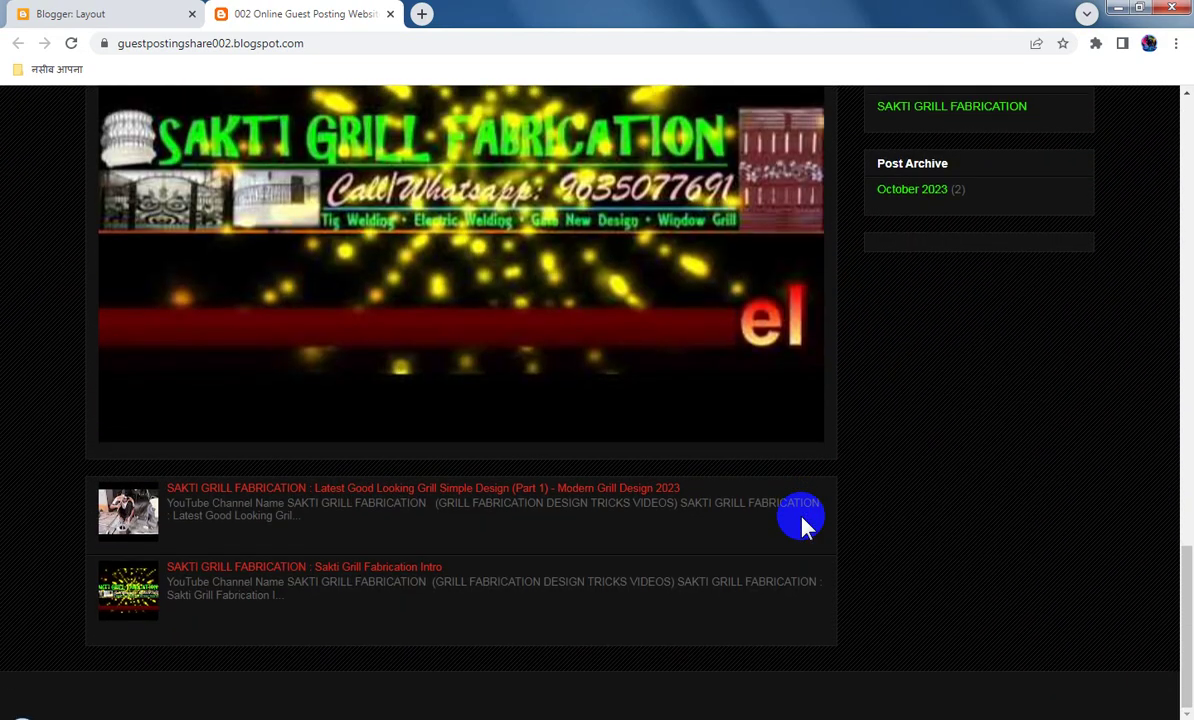
scroll(801, 525, "up", 6)
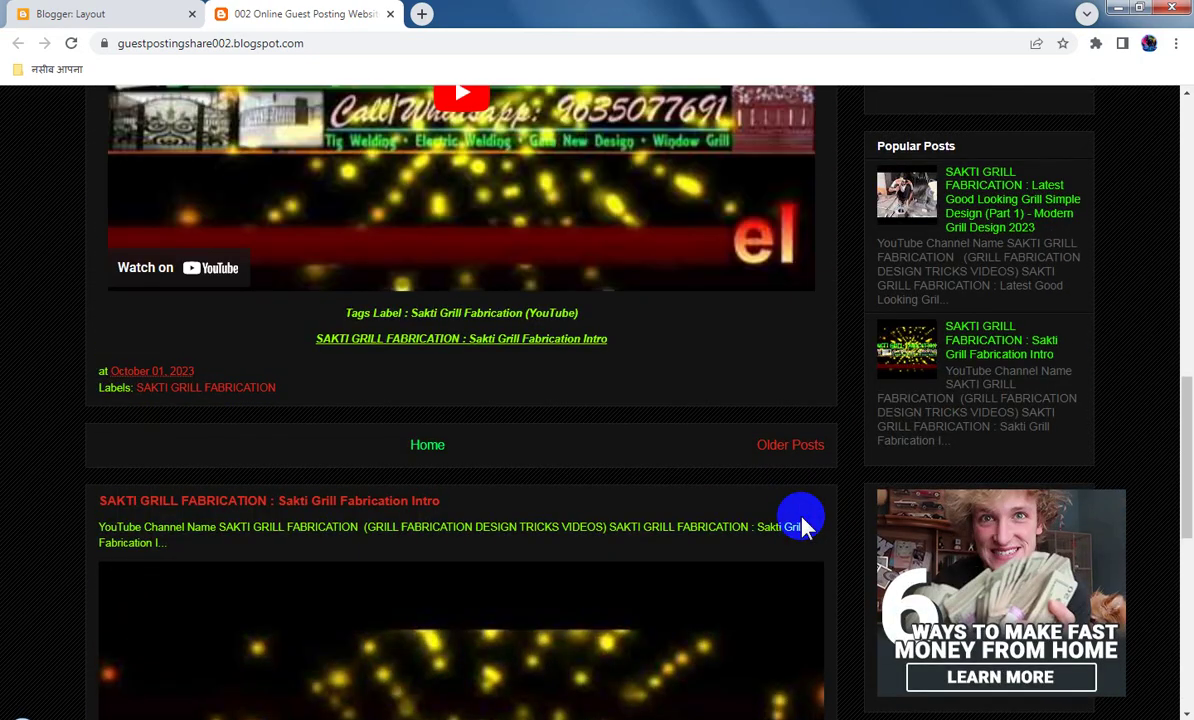
scroll(801, 525, "down", 5)
scroll(803, 522, "up", 3)
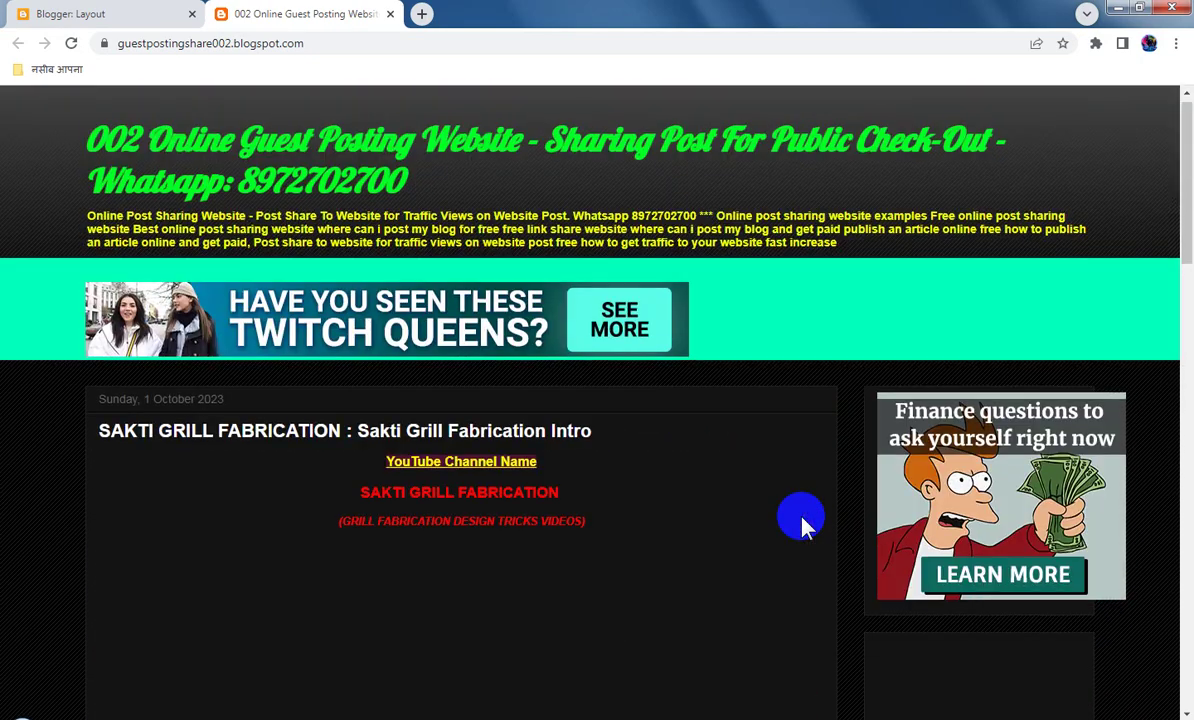
scroll(803, 522, "down", 4)
scroll(803, 522, "down", 3)
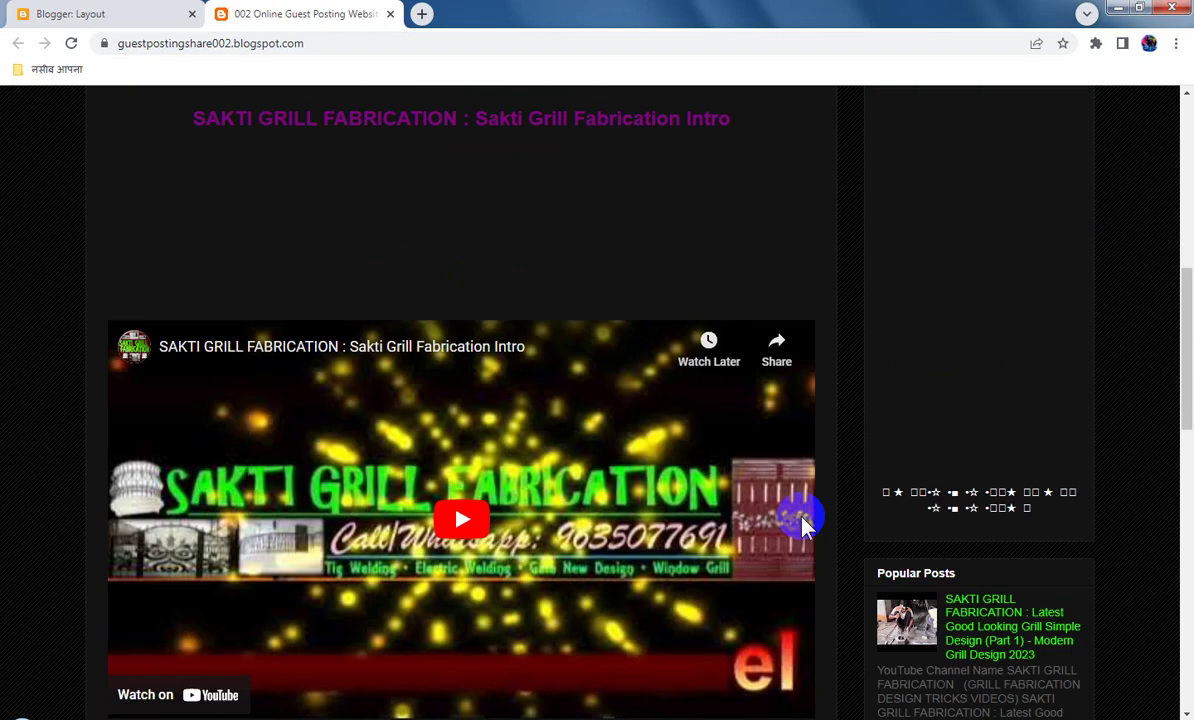
scroll(800, 522, "up", 4)
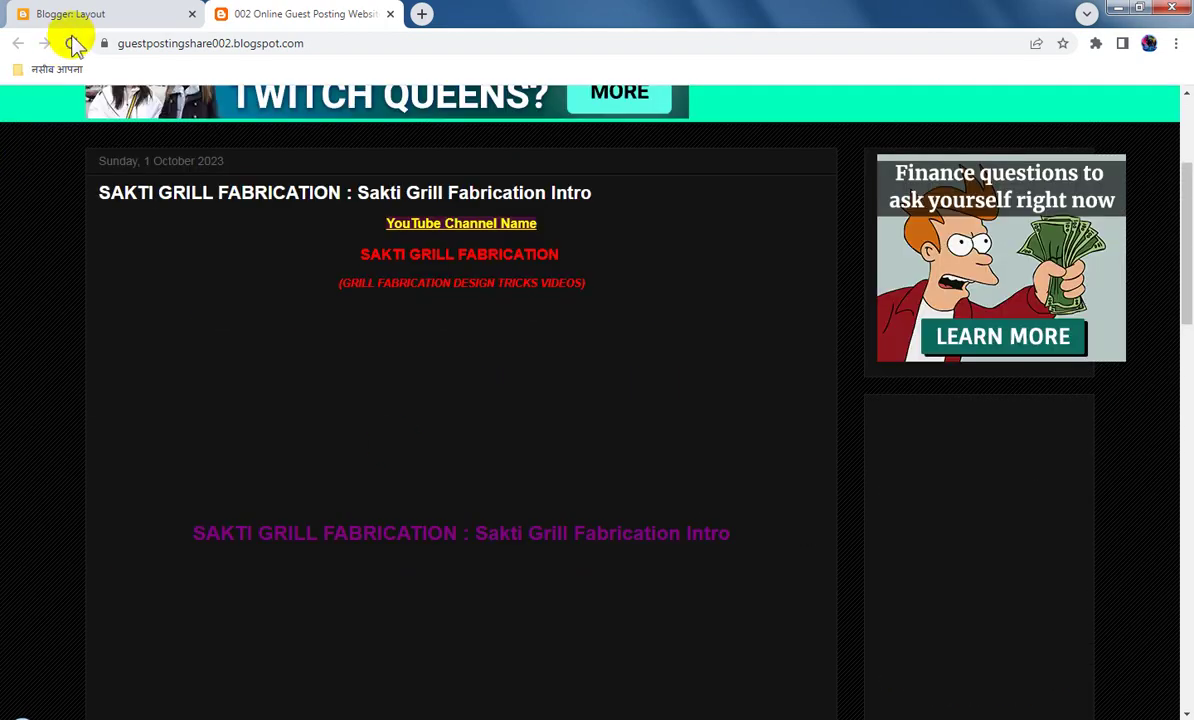
Refresh the live blog once more and review the whole page, from the header banner to Featured post and Post Archive.
left_click(76, 45)
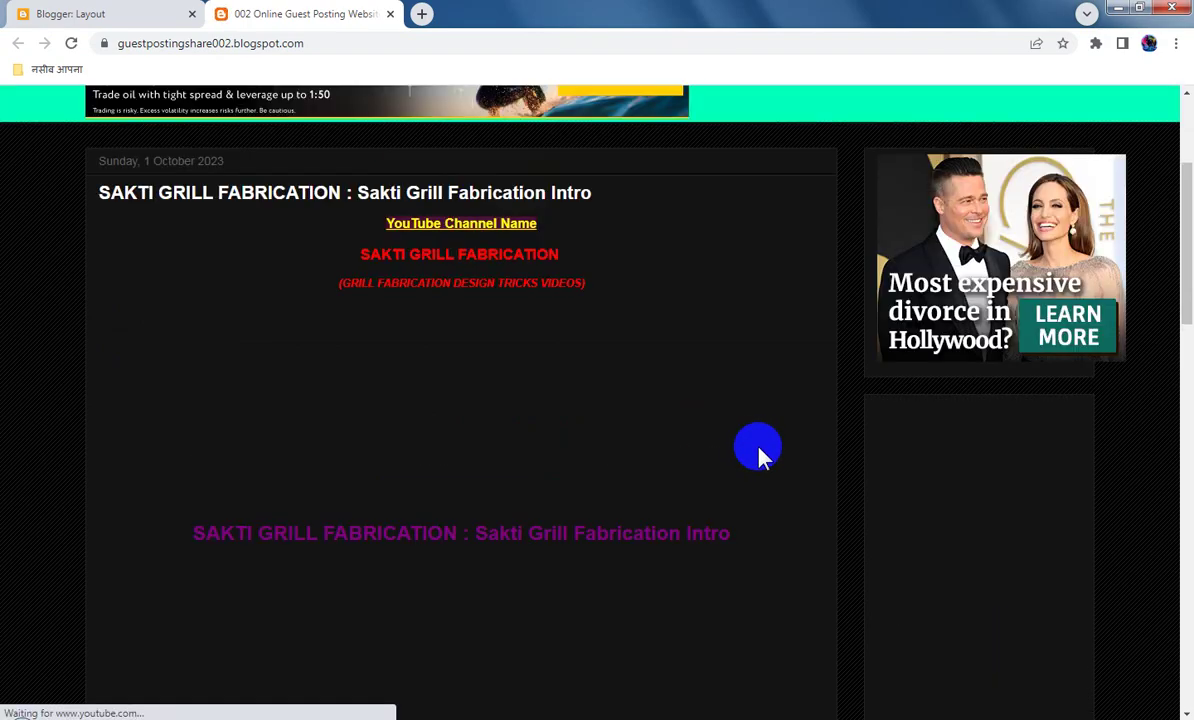
scroll(758, 447, "up", 3)
scroll(758, 447, "down", 4)
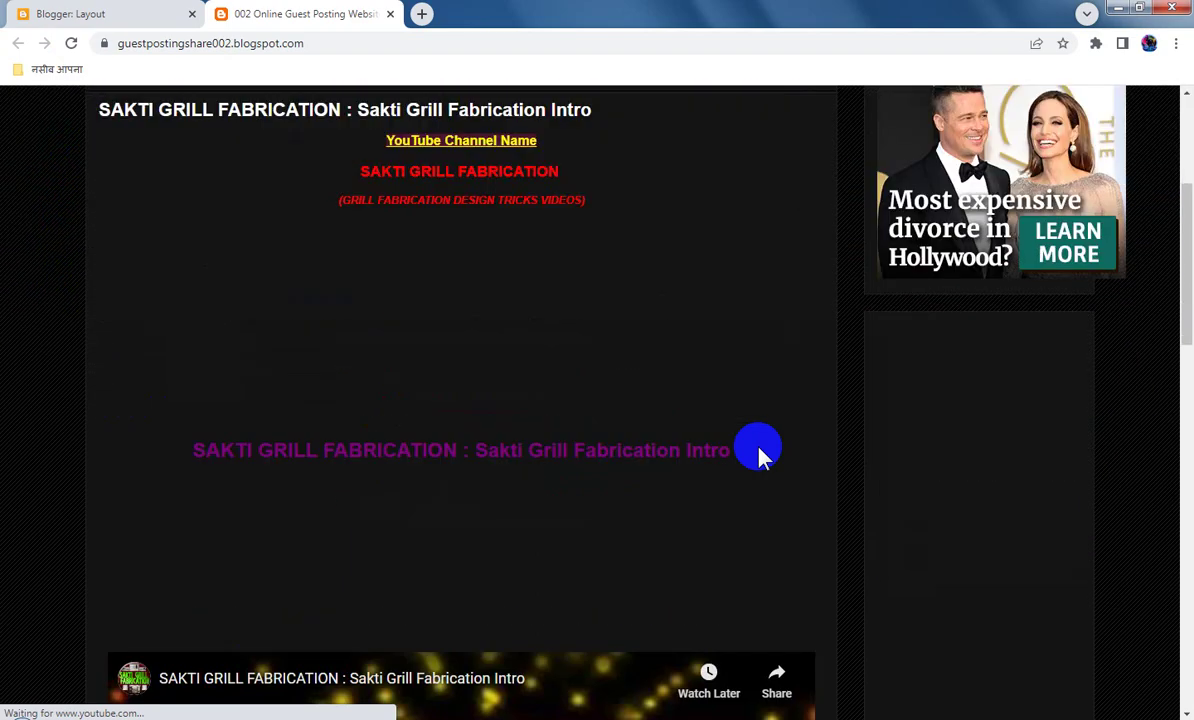
scroll(759, 451, "down", 10)
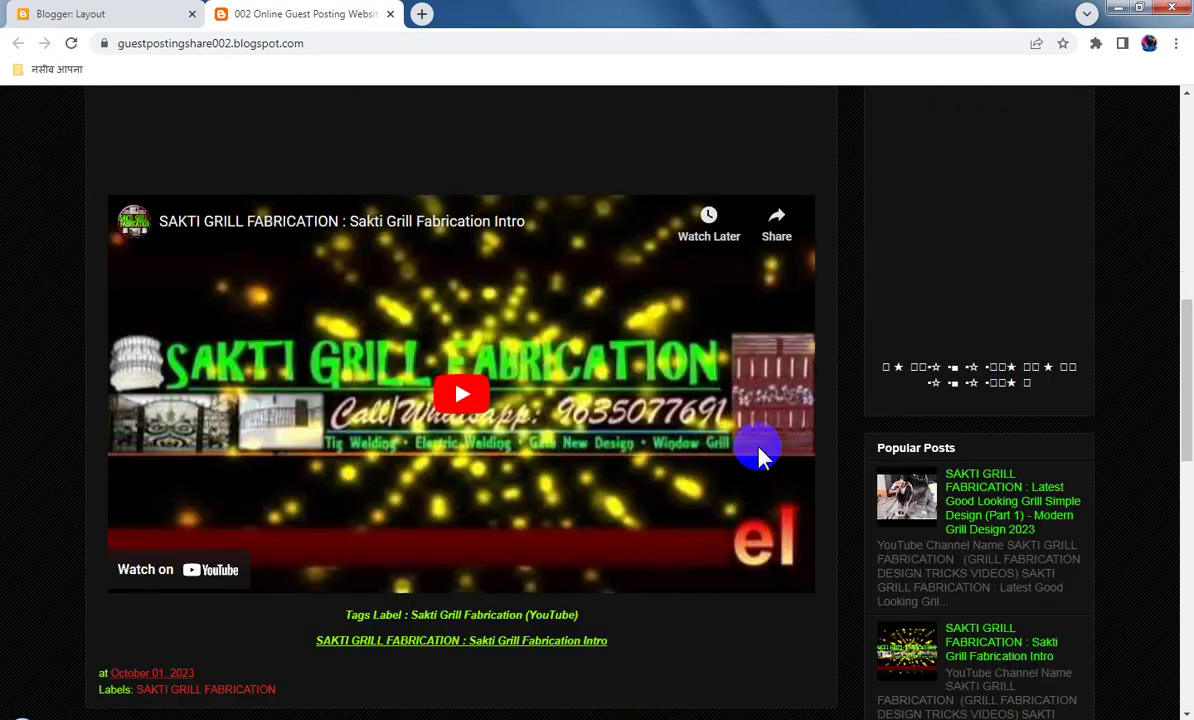
scroll(758, 457, "down", 3)
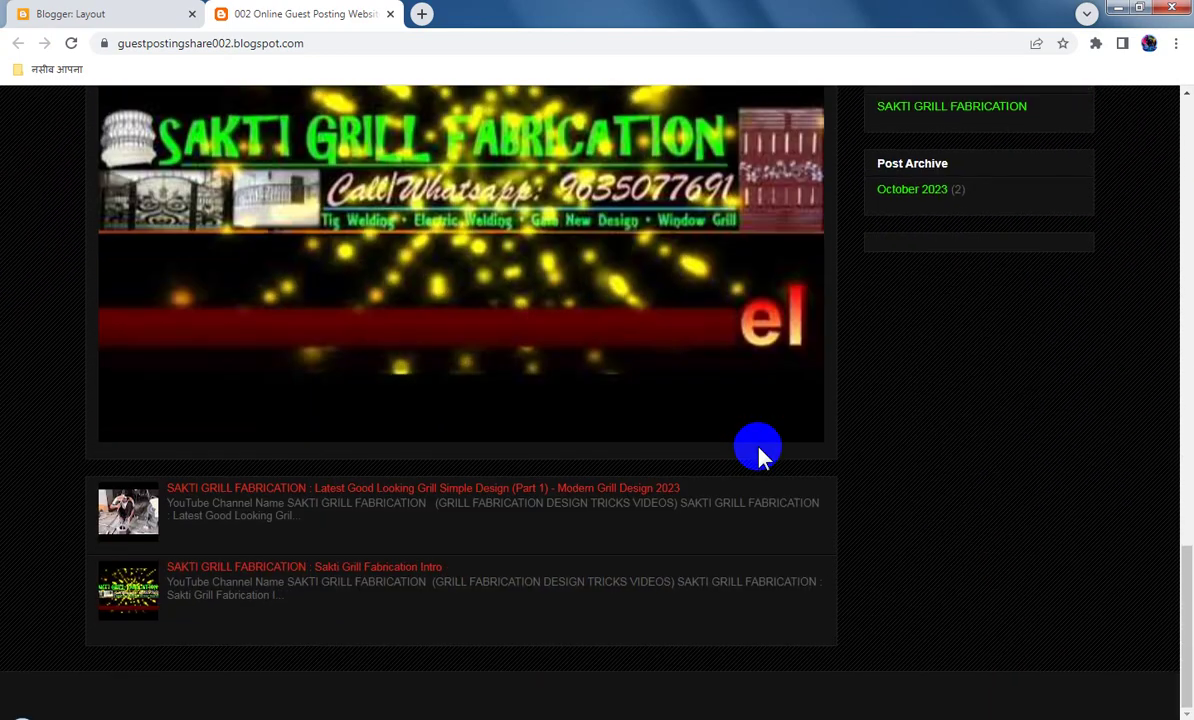
scroll(758, 457, "up", 3)
scroll(758, 455, "up", 9)
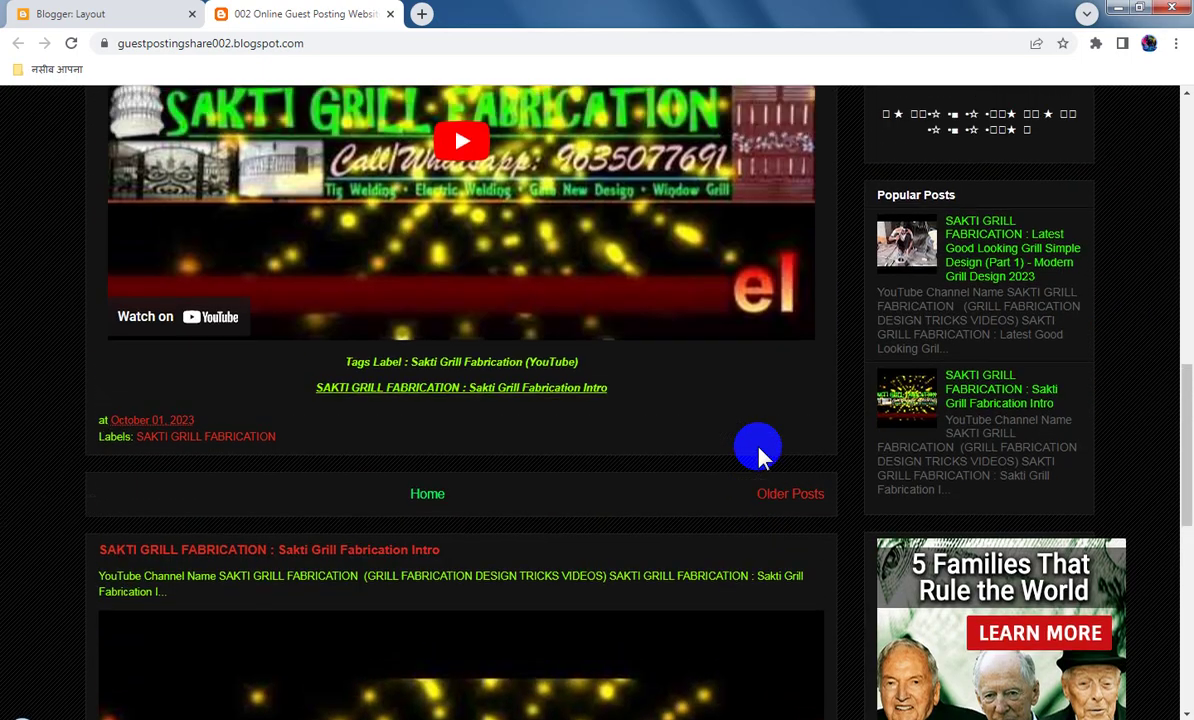
scroll(758, 455, "up", 3)
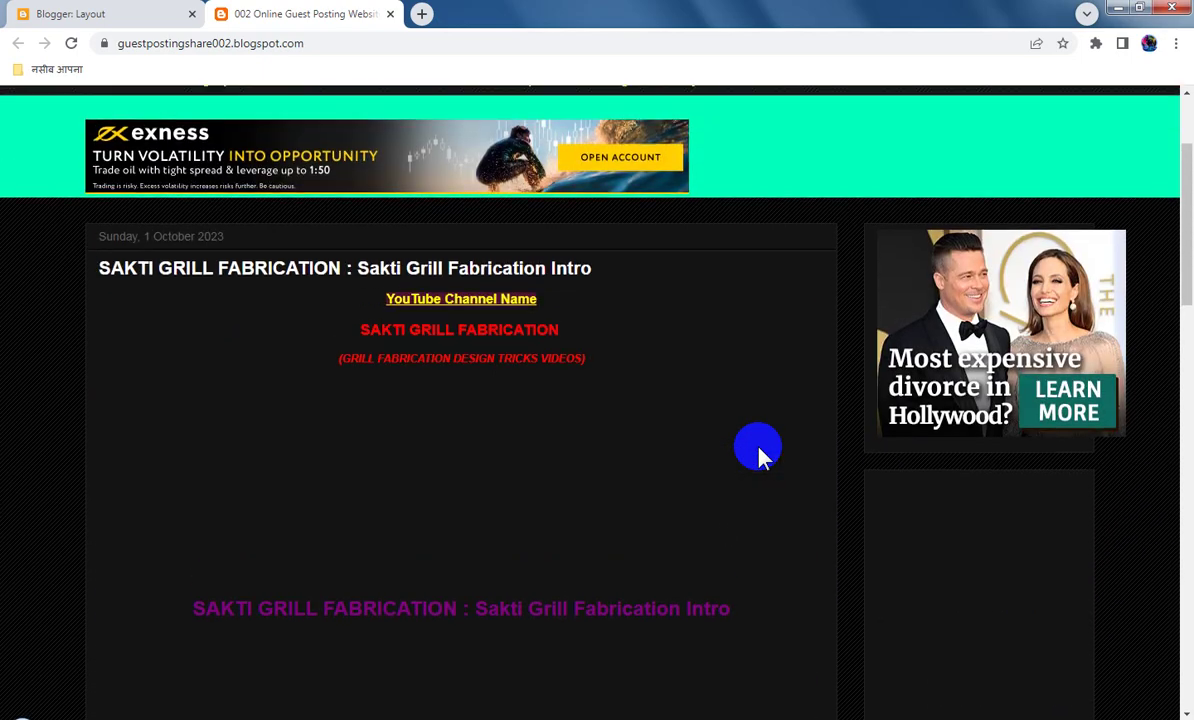
scroll(758, 455, "down", 6)
scroll(758, 457, "down", 3)
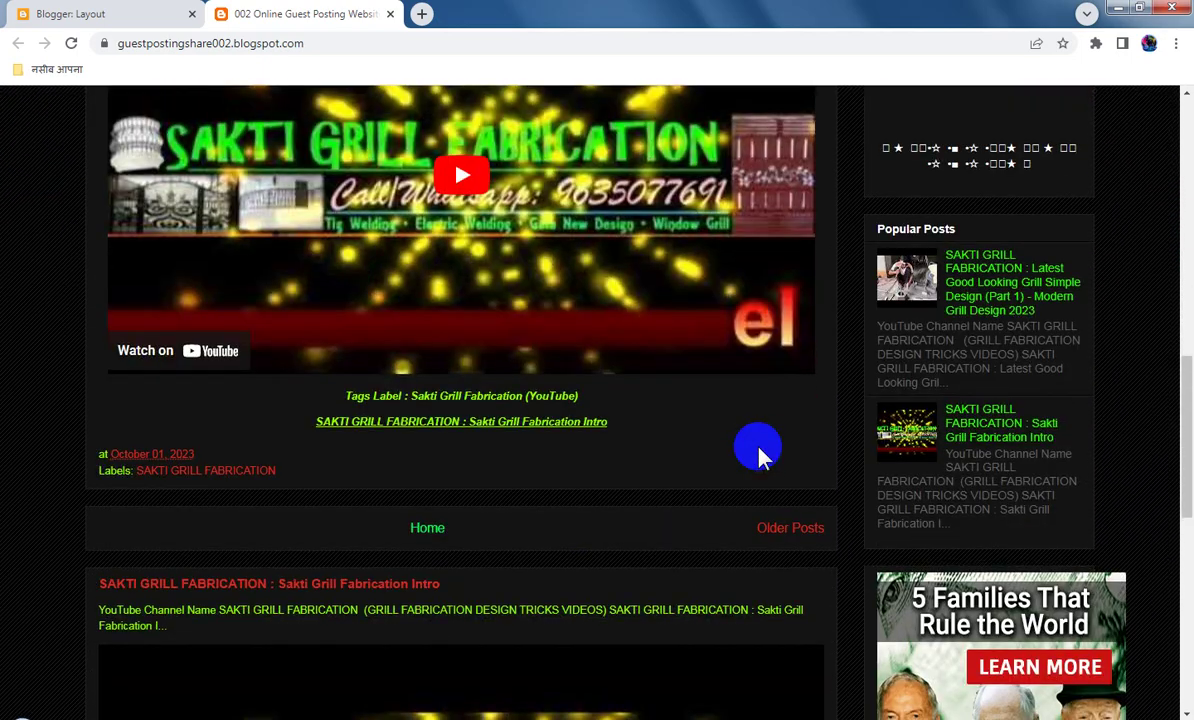
scroll(758, 457, "up", 2)
scroll(758, 457, "down", 4)
scroll(758, 455, "down", 4)
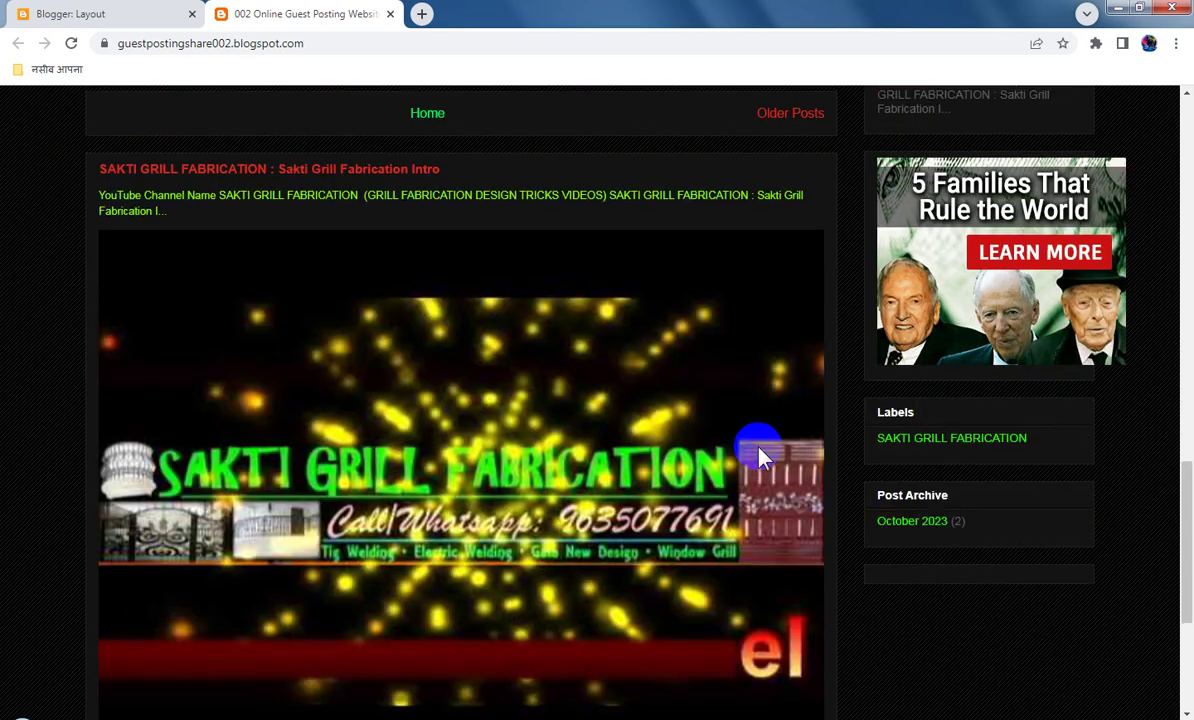
scroll(758, 455, "down", 3)
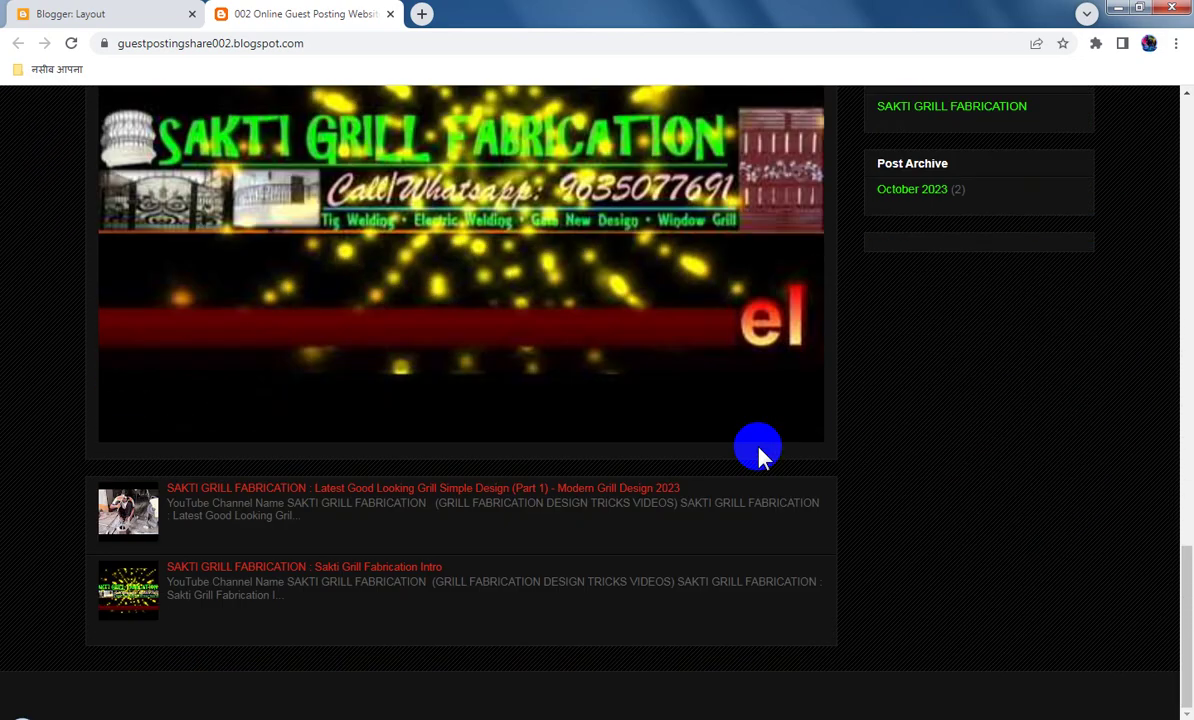
scroll(758, 457, "up", 3)
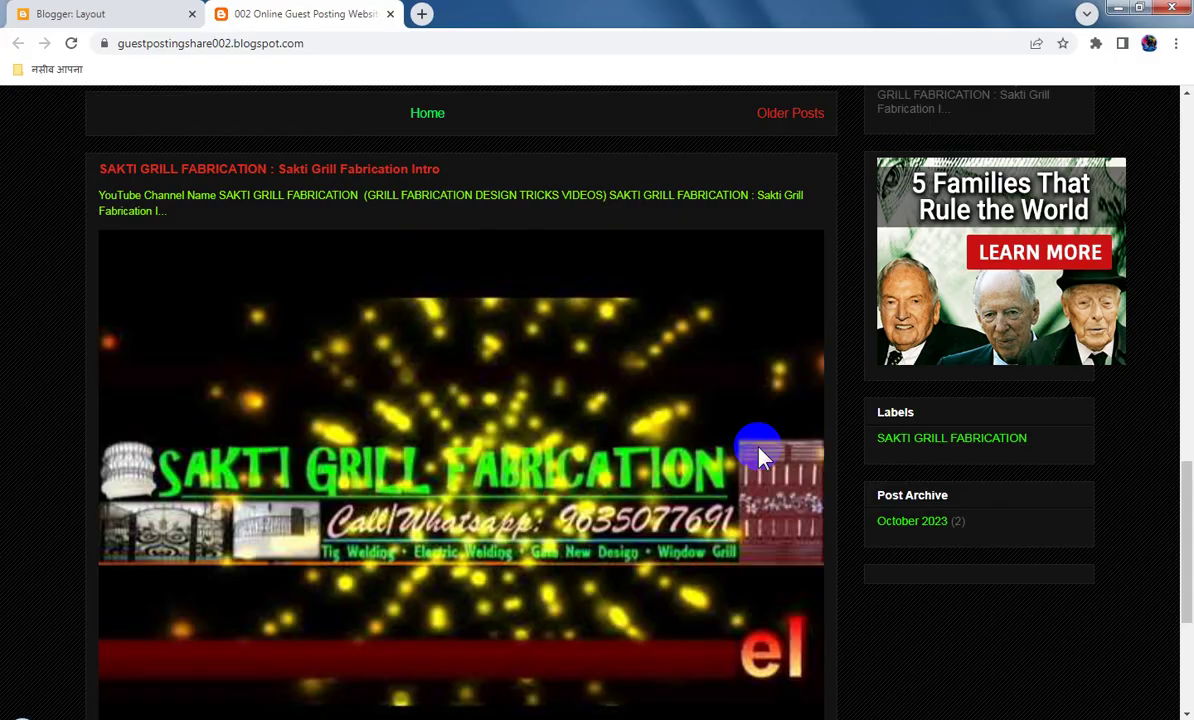